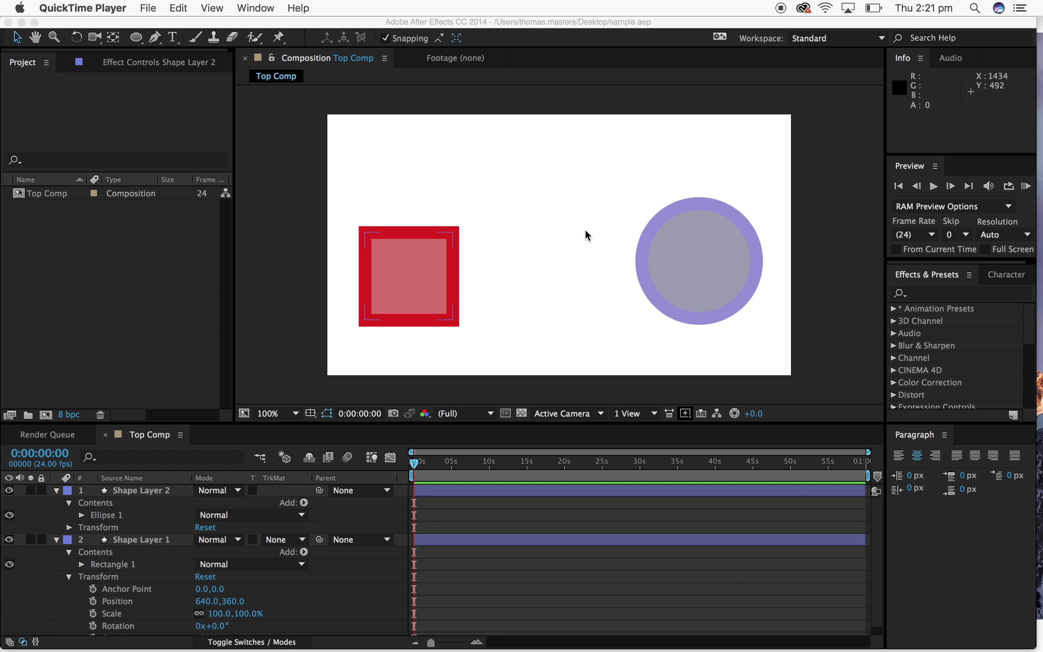
Bring After Effects forward and select the purple circle's layer, Shape Layer 2.
{"action": "left_click", "coordinate": [728, 284]}
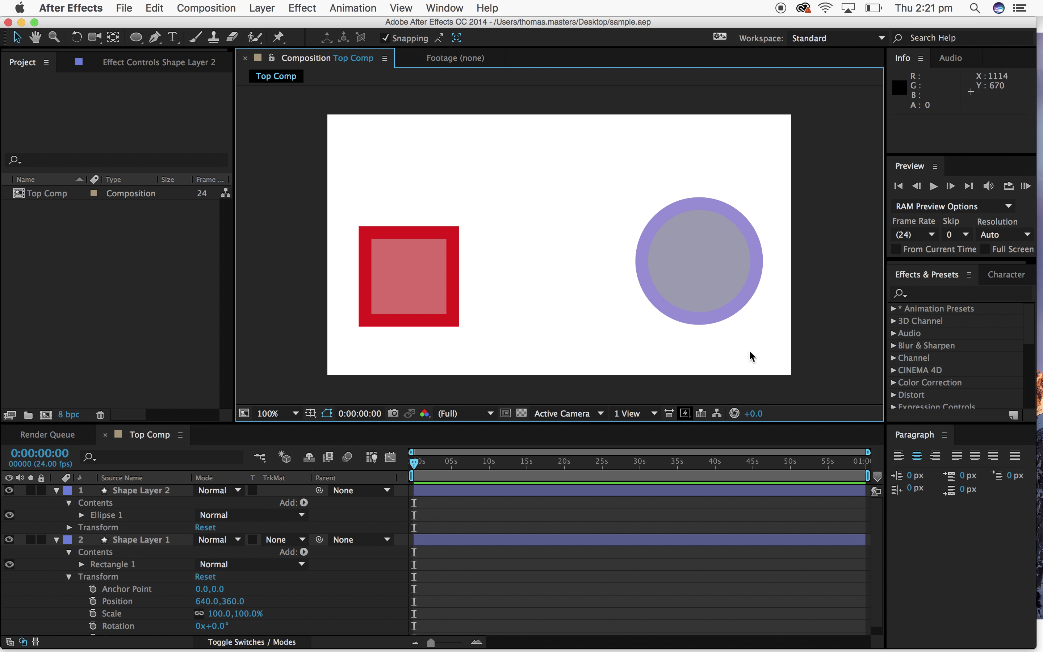
{"action": "left_click", "coordinate": [174, 490]}
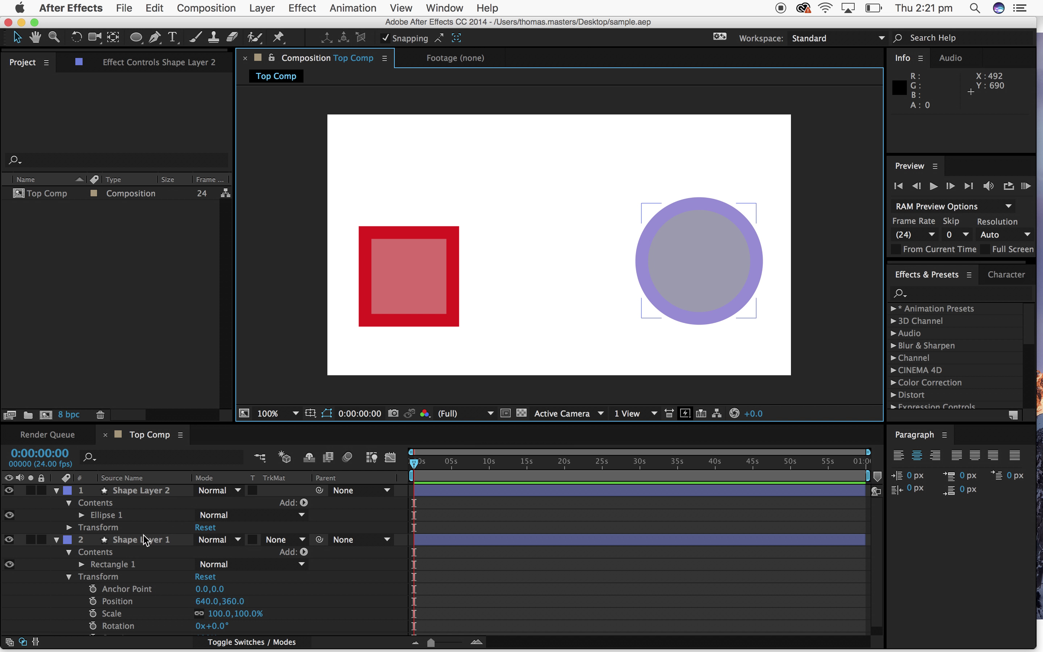
{"action": "left_click", "coordinate": [675, 256]}
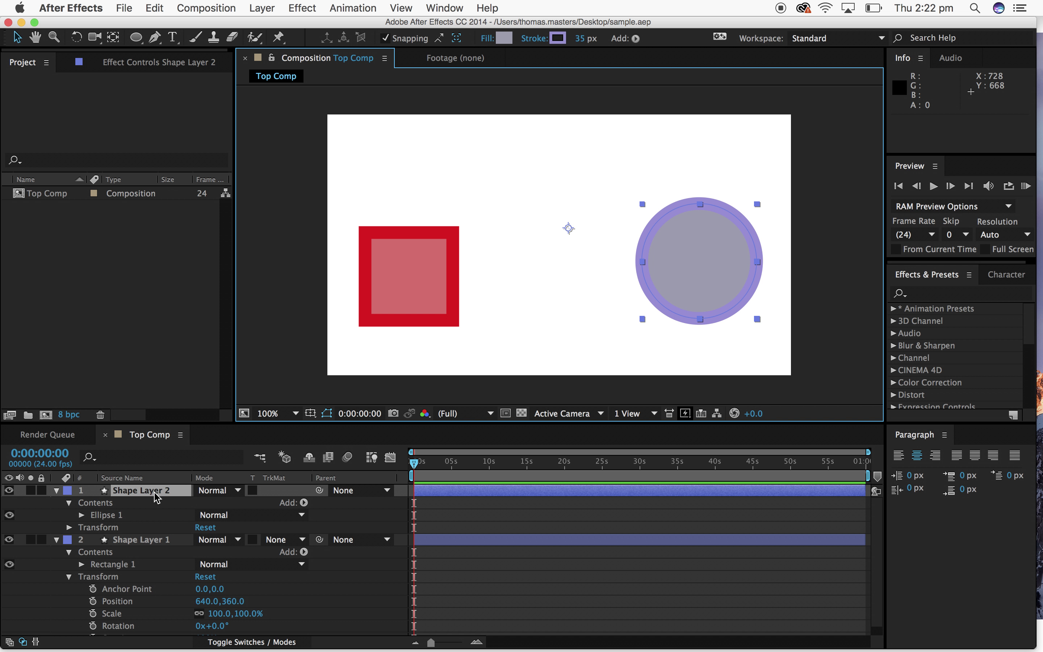
Expand Ellipse 1, then try Darken as Stroke 1's blend mode and undo it.
{"action": "left_click", "coordinate": [83, 515]}
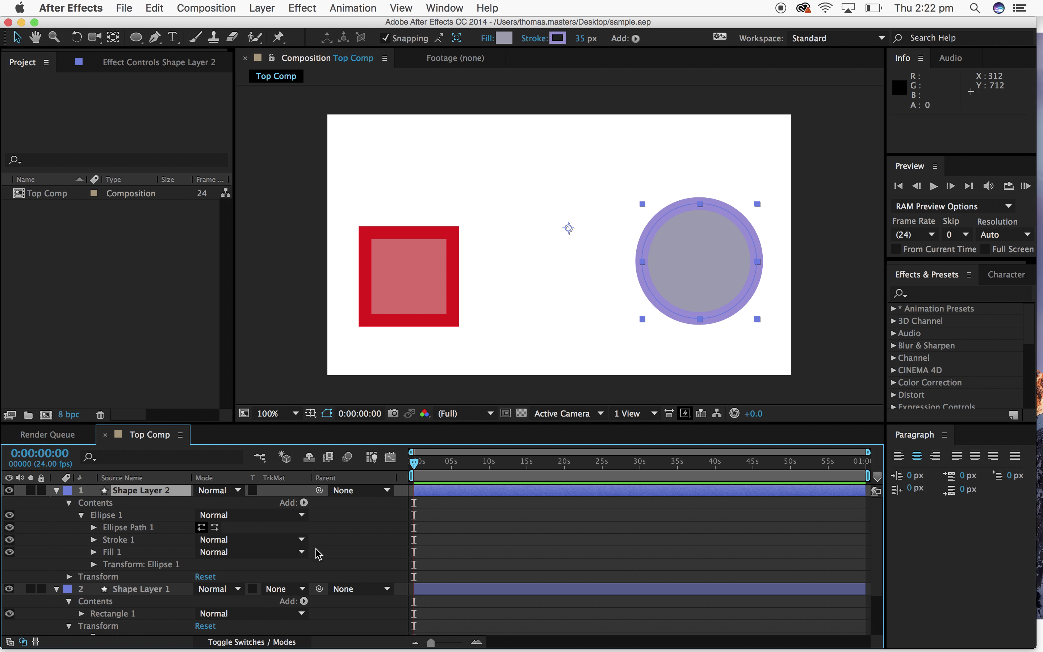
{"action": "left_click", "coordinate": [303, 539]}
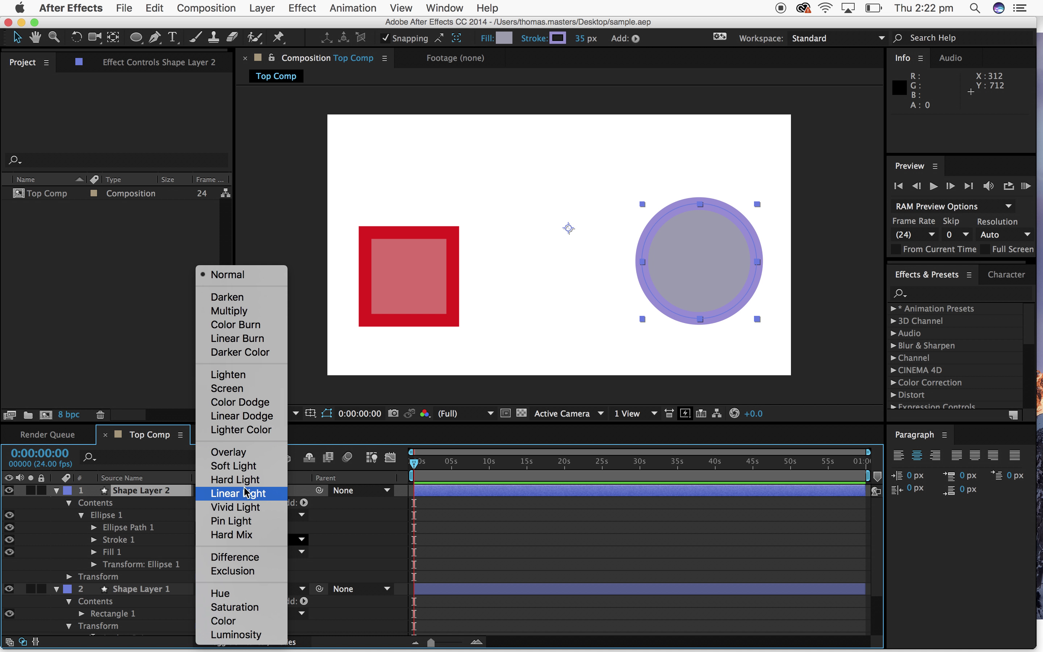
{"action": "left_click", "coordinate": [244, 296]}
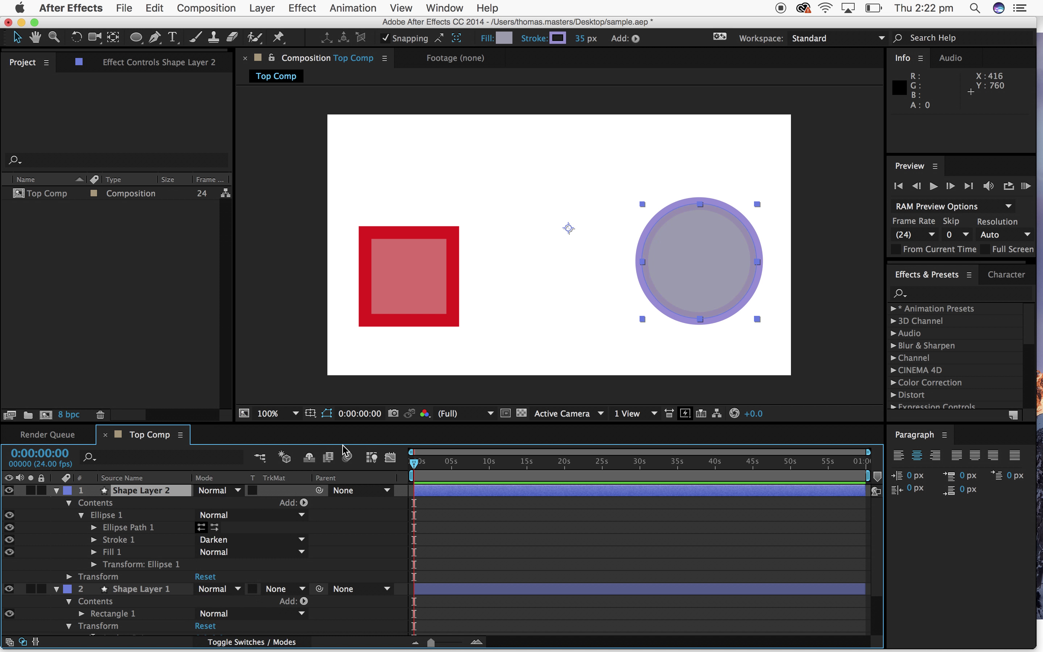
{"action": "key", "text": "super+z"}
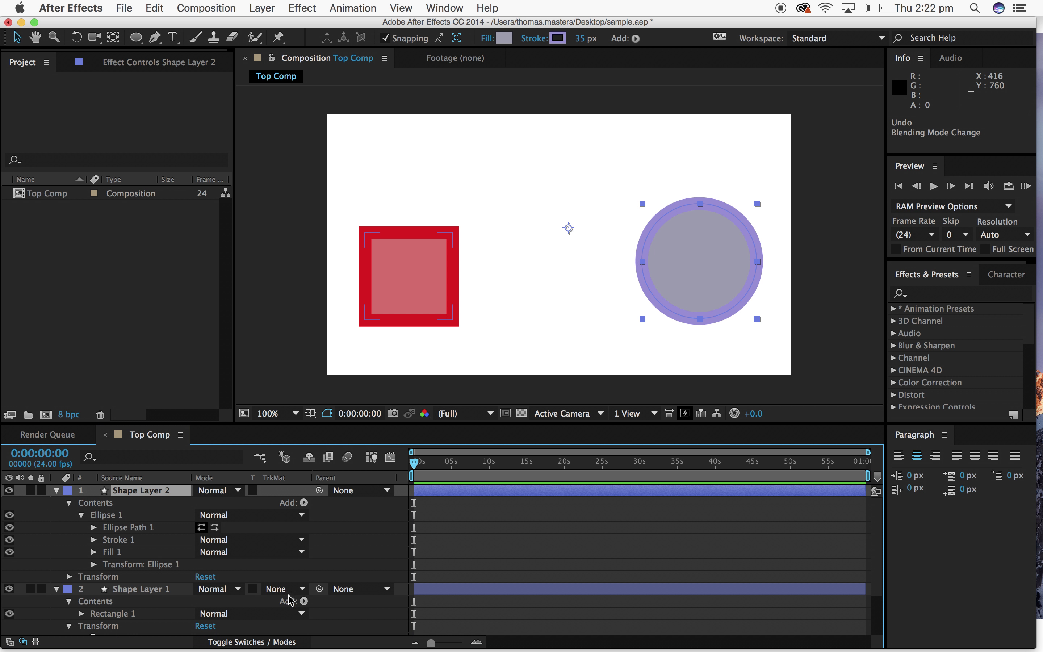
Try Linear Burn on the stroke and undo it, leaving Fill 1's blend mode at Normal.
{"action": "left_click", "coordinate": [308, 552]}
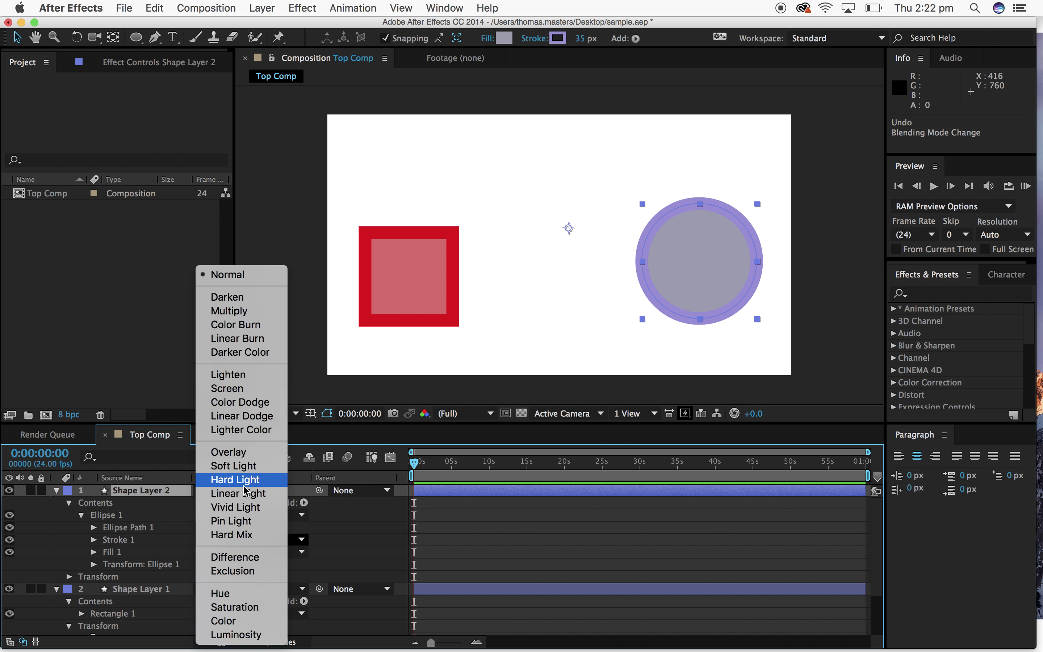
{"action": "left_click", "coordinate": [263, 340]}
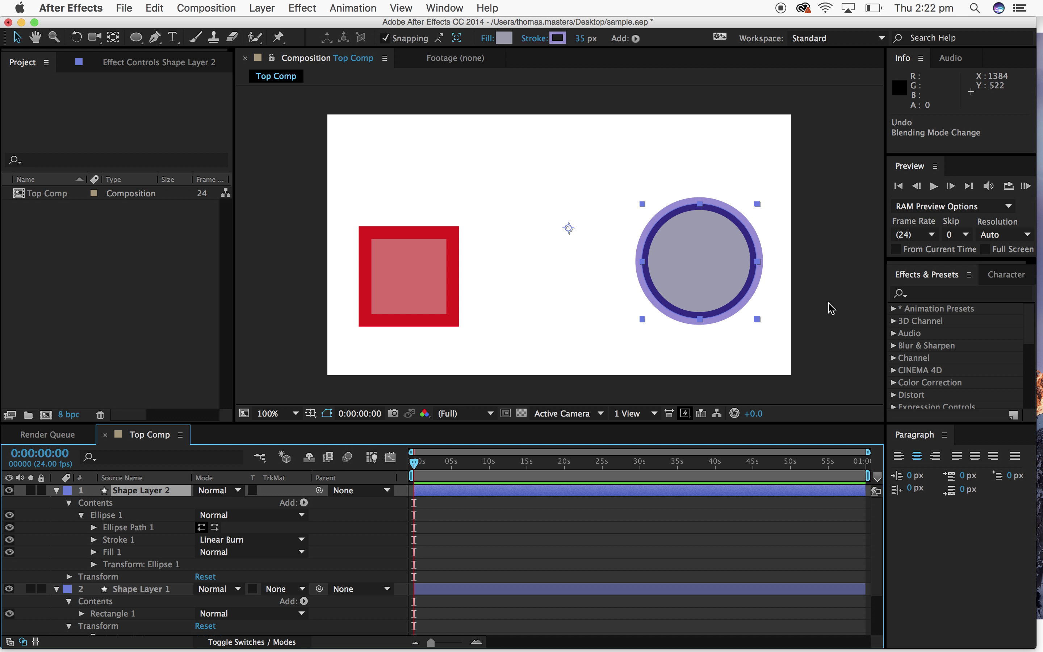
{"action": "key", "text": "super+z"}
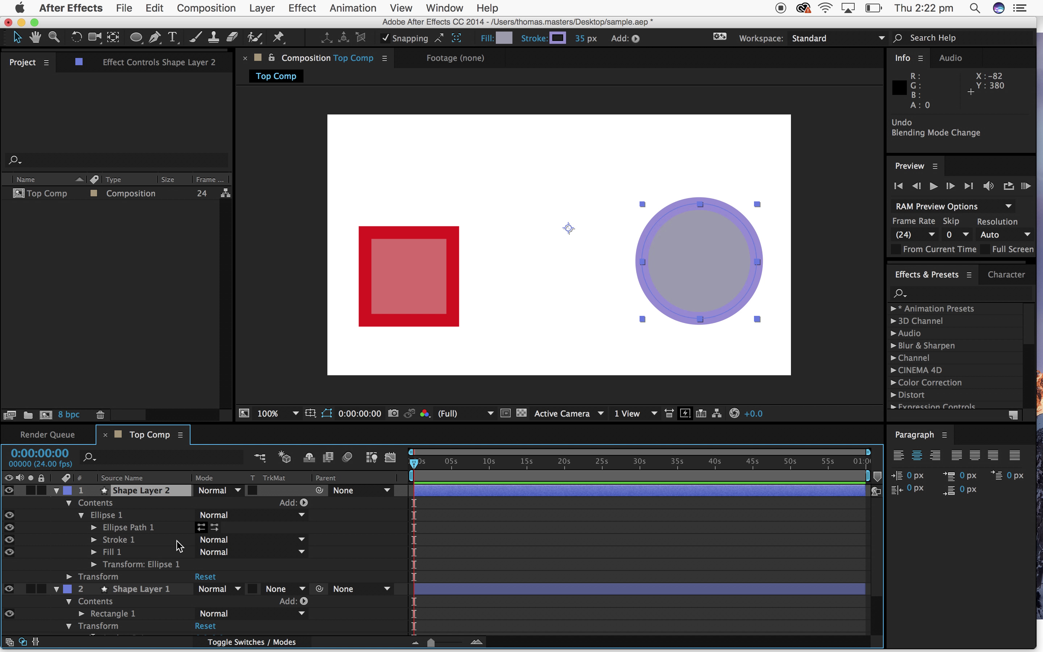
{"action": "left_click", "coordinate": [295, 552]}
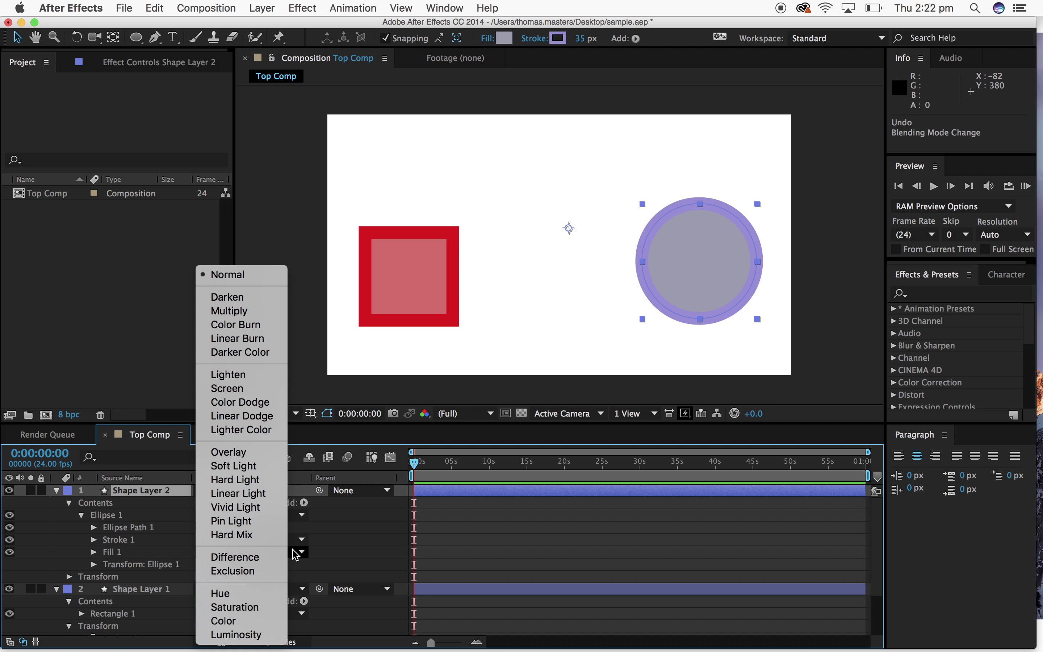
{"action": "left_click", "coordinate": [381, 547]}
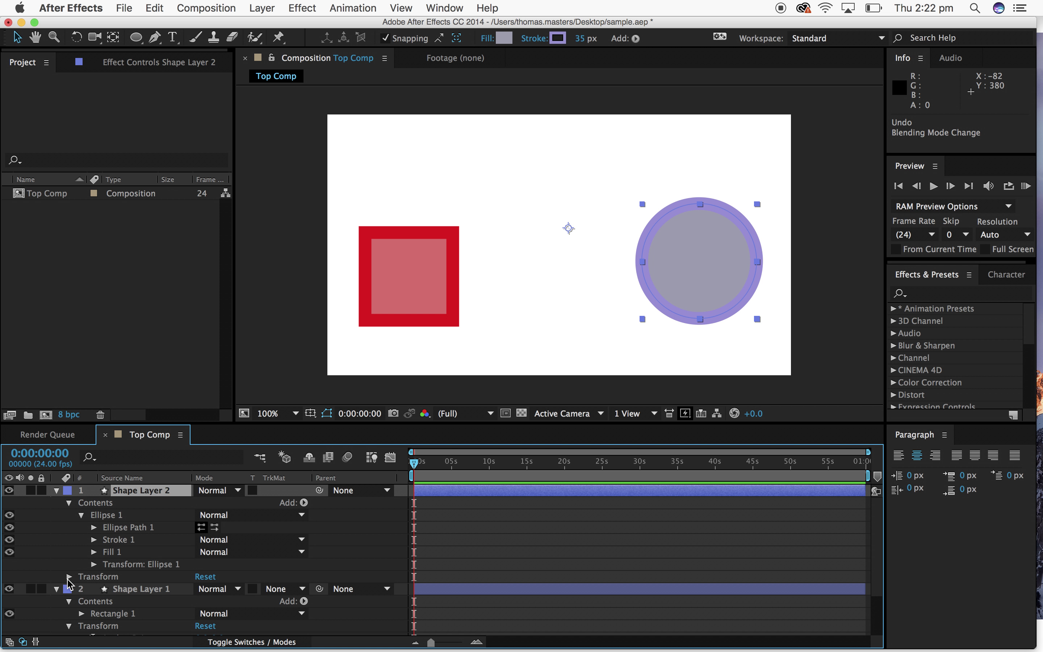
Set a first Position keyframe for the circle at 666,314 at the comp start.
{"action": "left_click", "coordinate": [68, 577]}
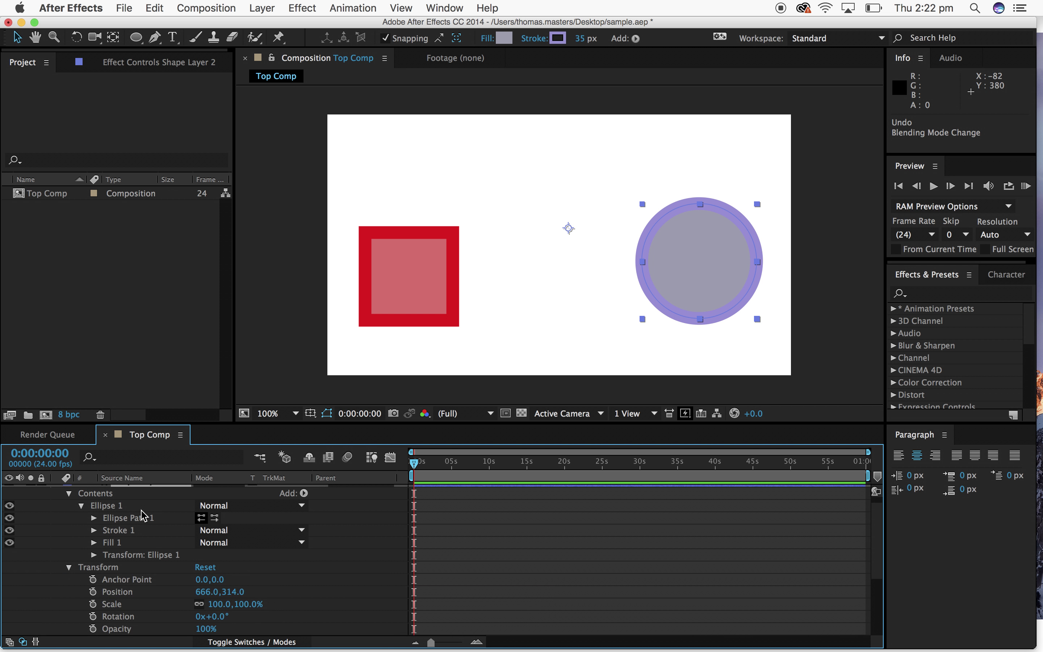
{"action": "scroll", "coordinate": [142, 518], "scroll_direction": "down", "scroll_amount": 3}
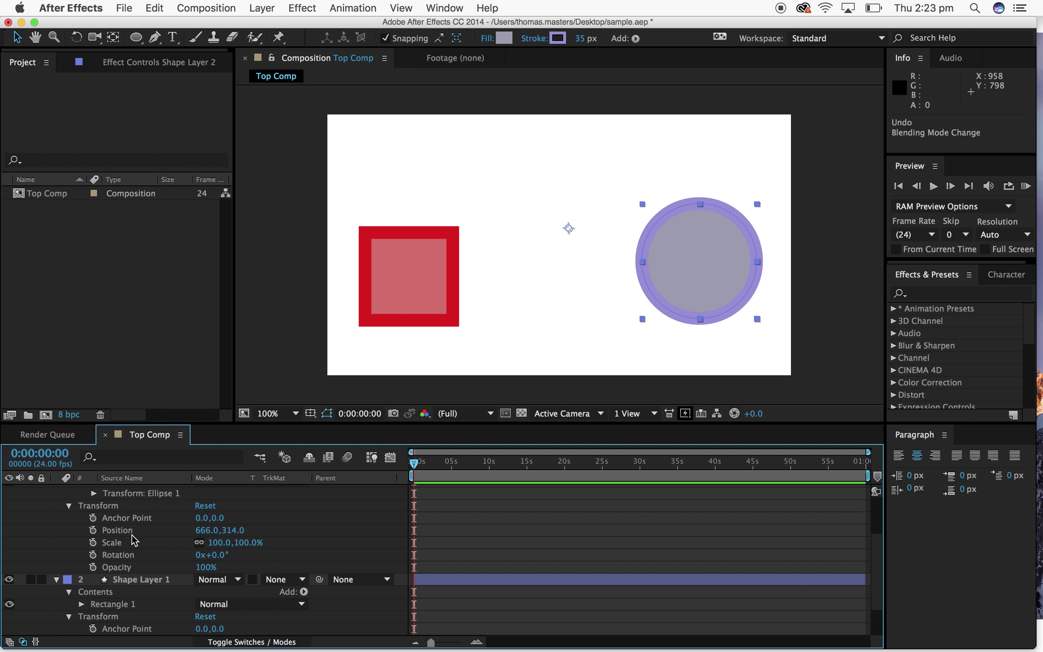
{"action": "left_click", "coordinate": [93, 532]}
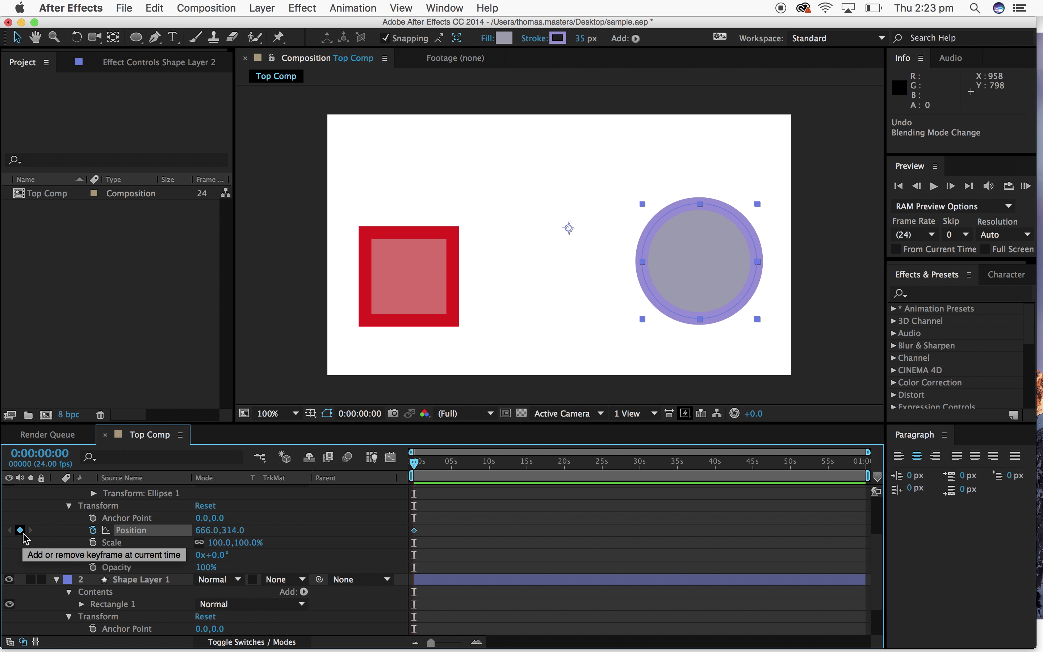
Move the current time to about 7.9 seconds, zoom the timeline to frames, and reveal Position.
{"action": "left_click", "coordinate": [413, 468]}
{"action": "left_click_drag", "start_coordinate": [412, 468], "coordinate": [473, 468]}
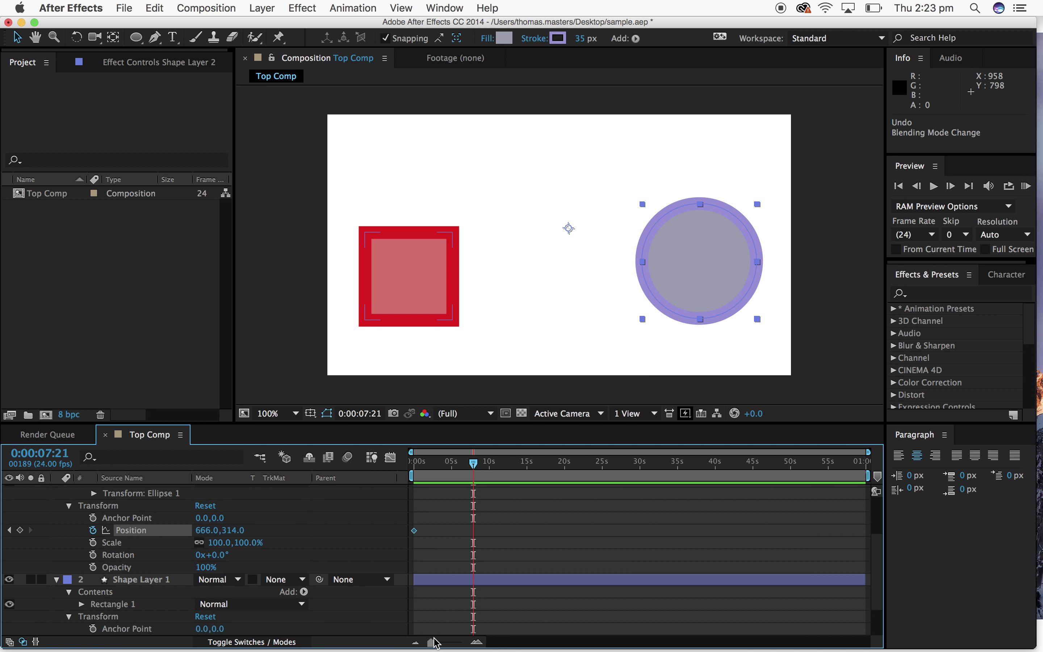
{"action": "left_click_drag", "start_coordinate": [433, 643], "coordinate": [462, 643]}
{"action": "scroll", "coordinate": [549, 585], "scroll_direction": "up", "scroll_amount": 3}
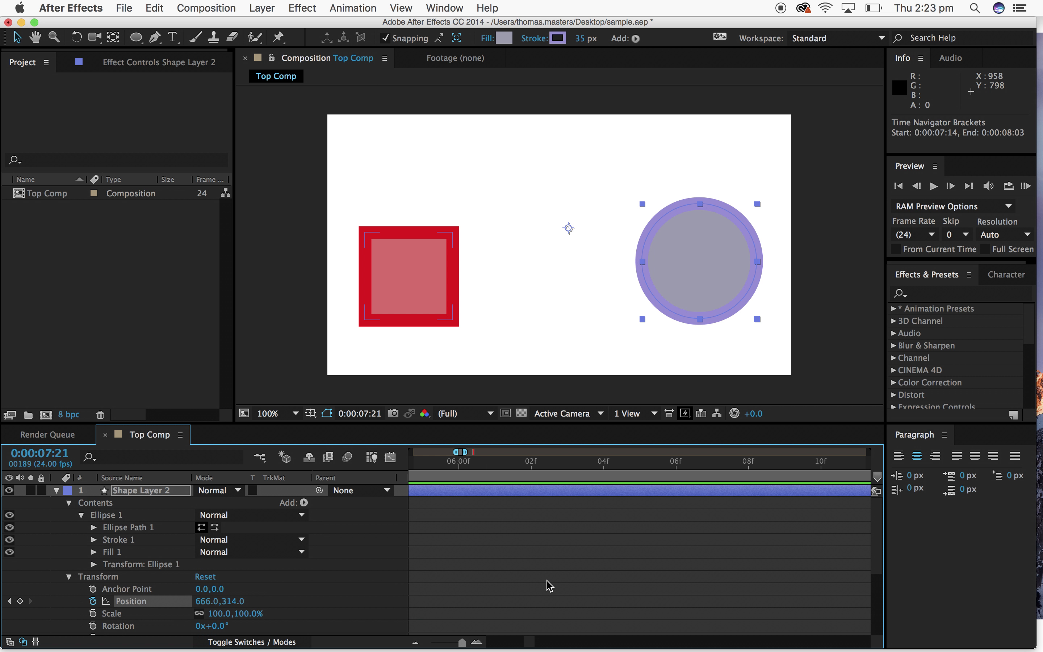
{"action": "scroll", "coordinate": [549, 585], "scroll_direction": "down", "scroll_amount": 3}
{"action": "scroll", "coordinate": [549, 584], "scroll_direction": "left", "scroll_amount": 5}
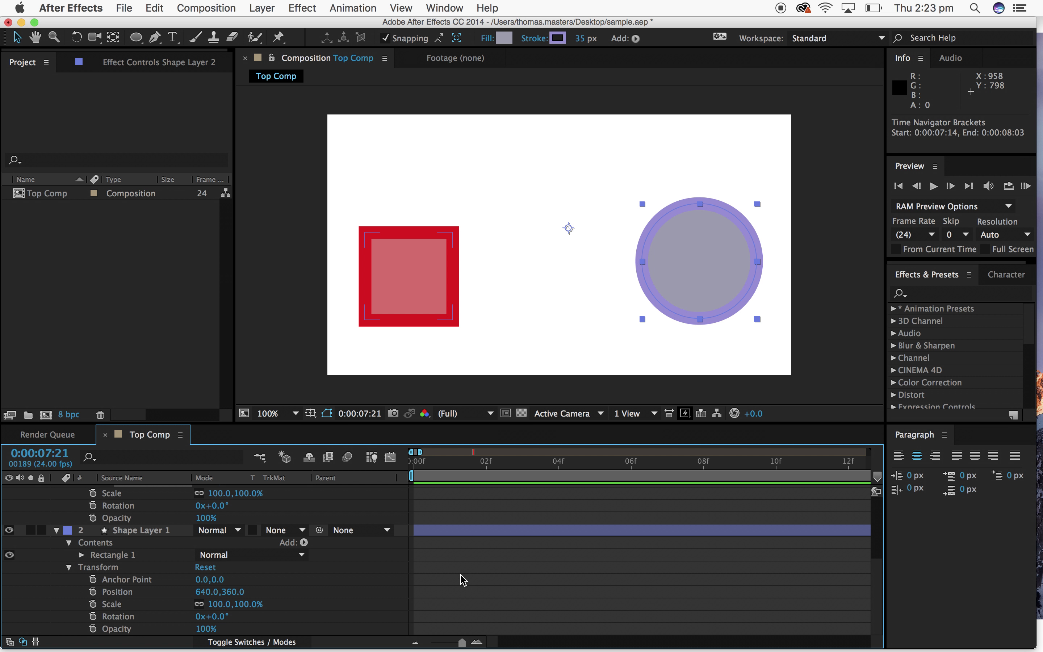
{"action": "key", "text": "alt+shift+p"}
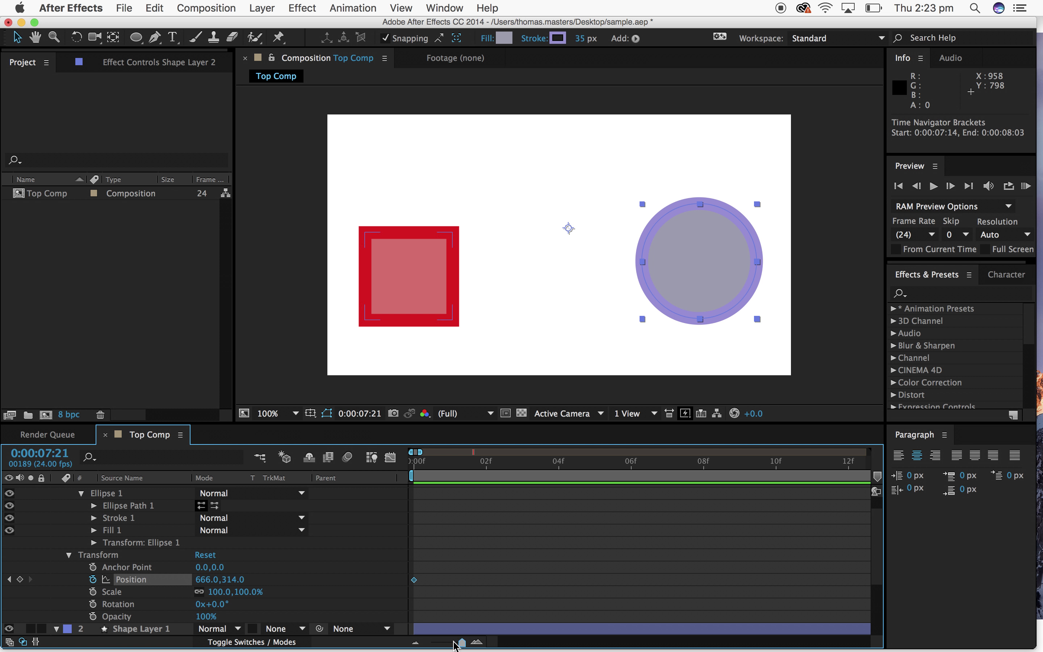
At about 0:00:02:01, drag the circle left to 168,314 against the red square.
{"action": "left_click", "coordinate": [453, 642]}
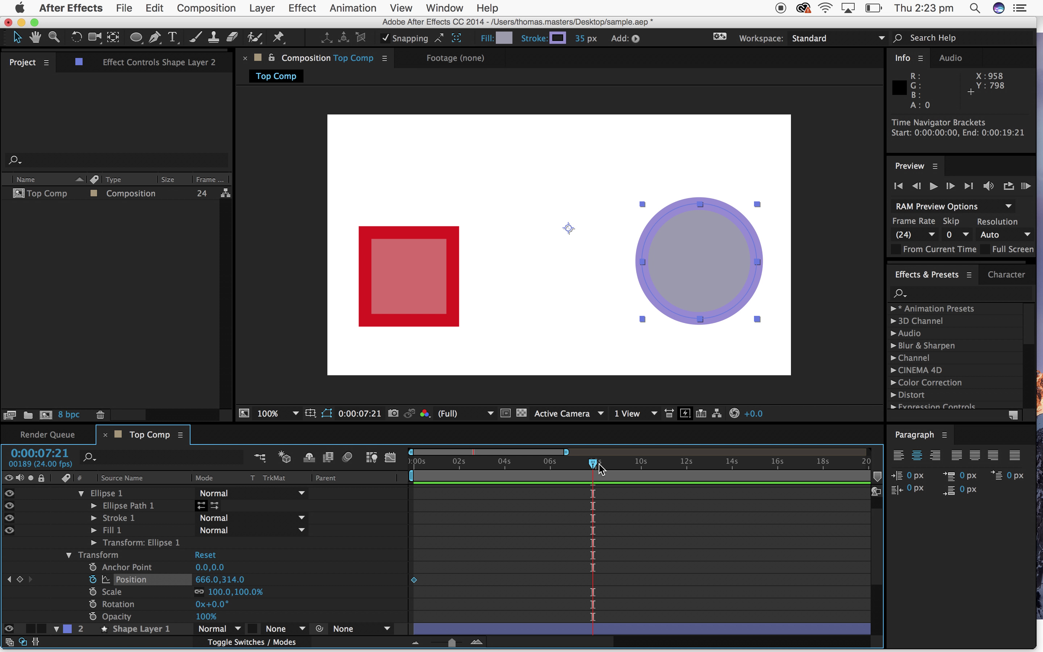
{"action": "left_click", "coordinate": [586, 468]}
{"action": "left_click_drag", "start_coordinate": [587, 468], "coordinate": [461, 466]}
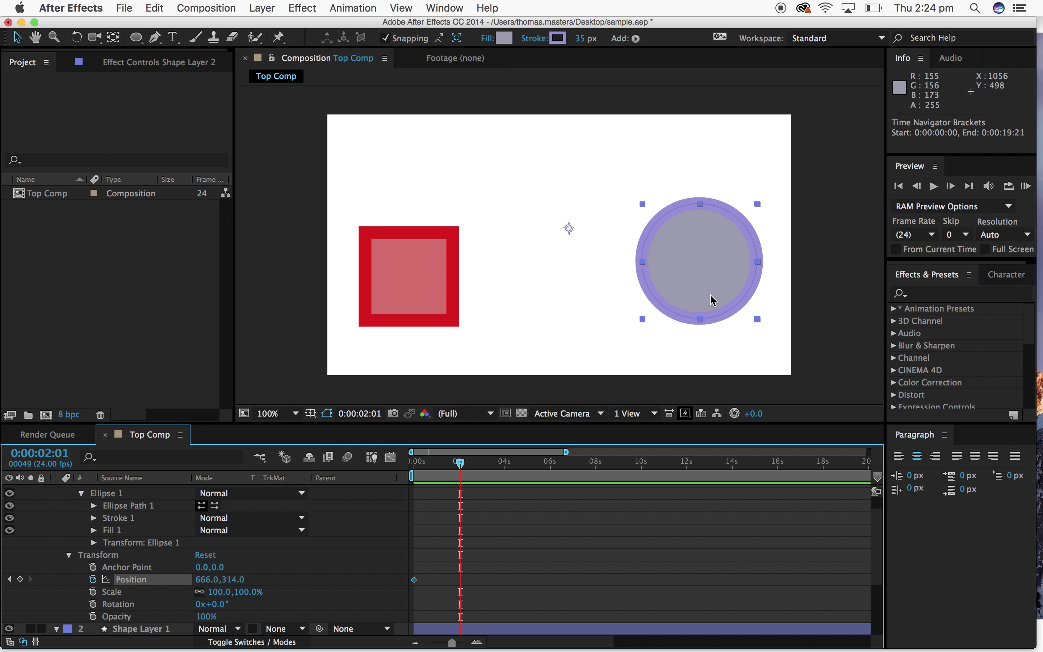
{"action": "left_click_drag", "start_coordinate": [711, 297], "coordinate": [529, 240]}
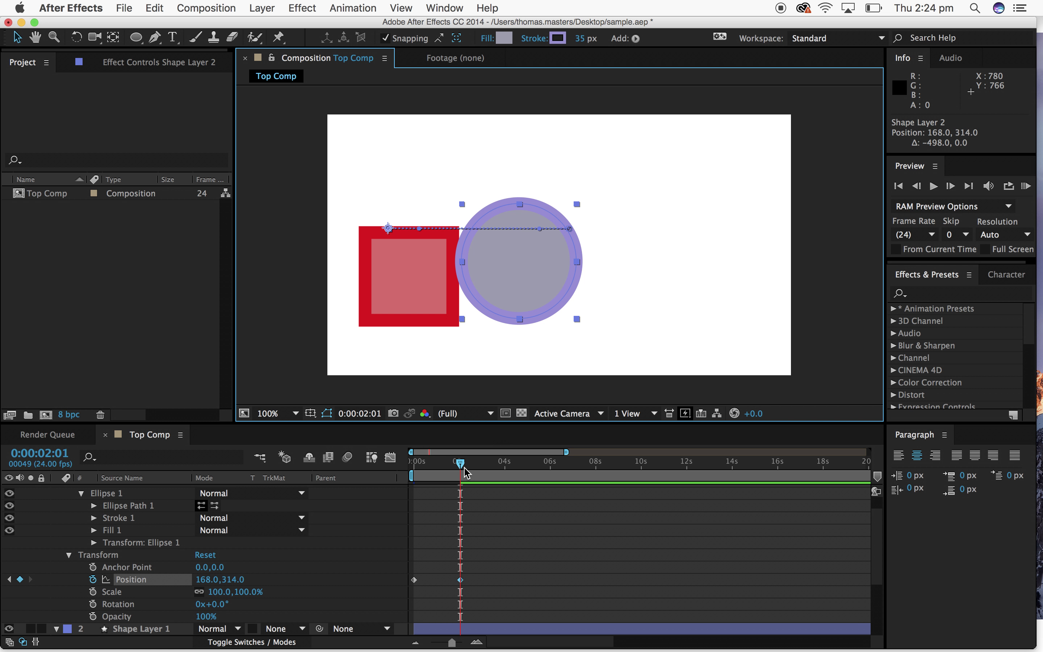
Preview the motion, then retime the second Position keyframe earlier to frame 17.
{"action": "key", "text": "KP_0"}
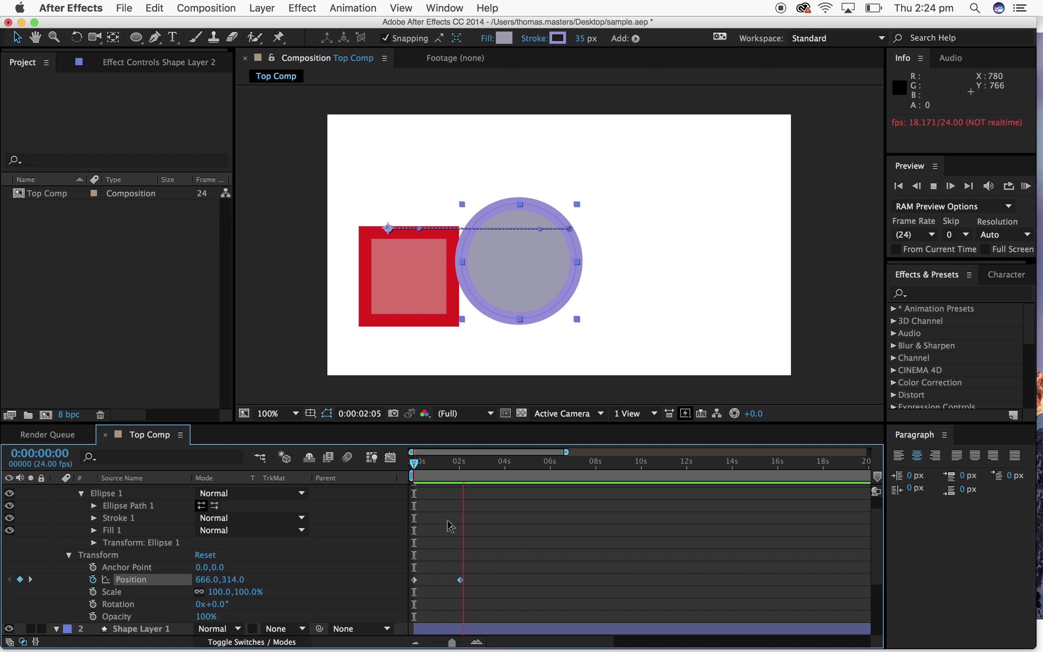
{"action": "key", "text": "space"}
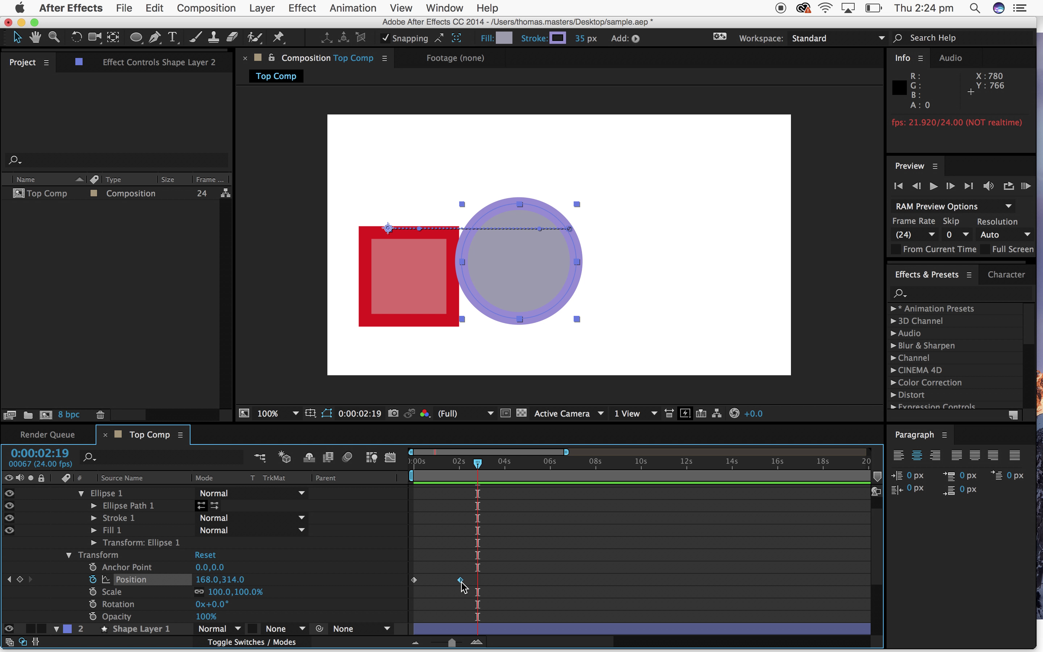
{"action": "left_click_drag", "start_coordinate": [460, 580], "coordinate": [429, 581]}
{"action": "left_click_drag", "start_coordinate": [477, 463], "coordinate": [412, 469]}
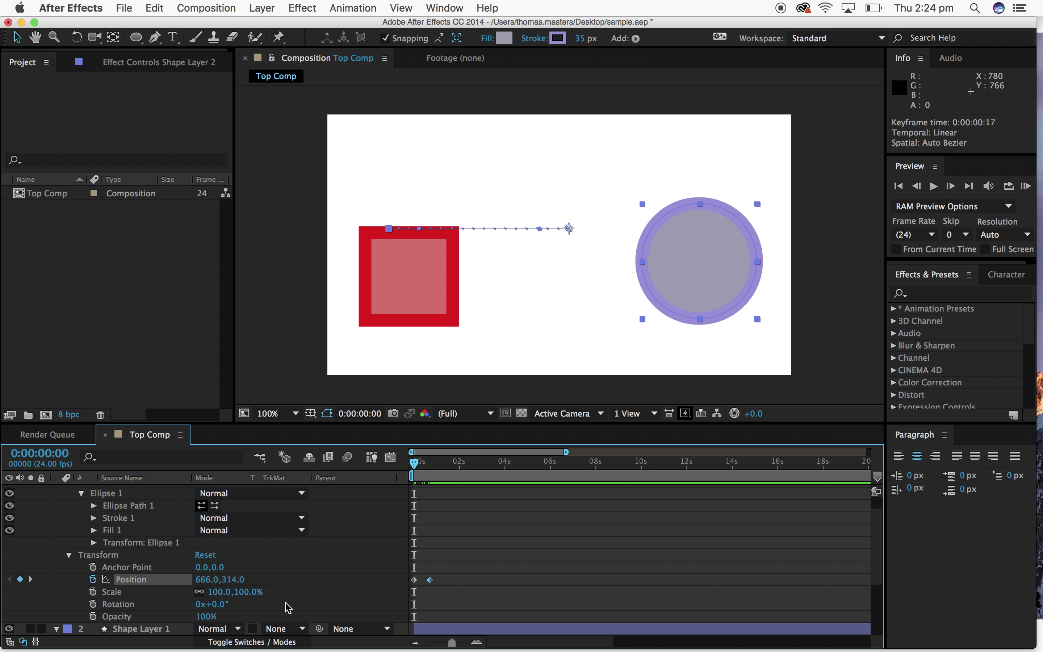
Replay and scrub to check where the circle hits the square, zooming into the first seconds.
{"action": "key", "text": "space"}
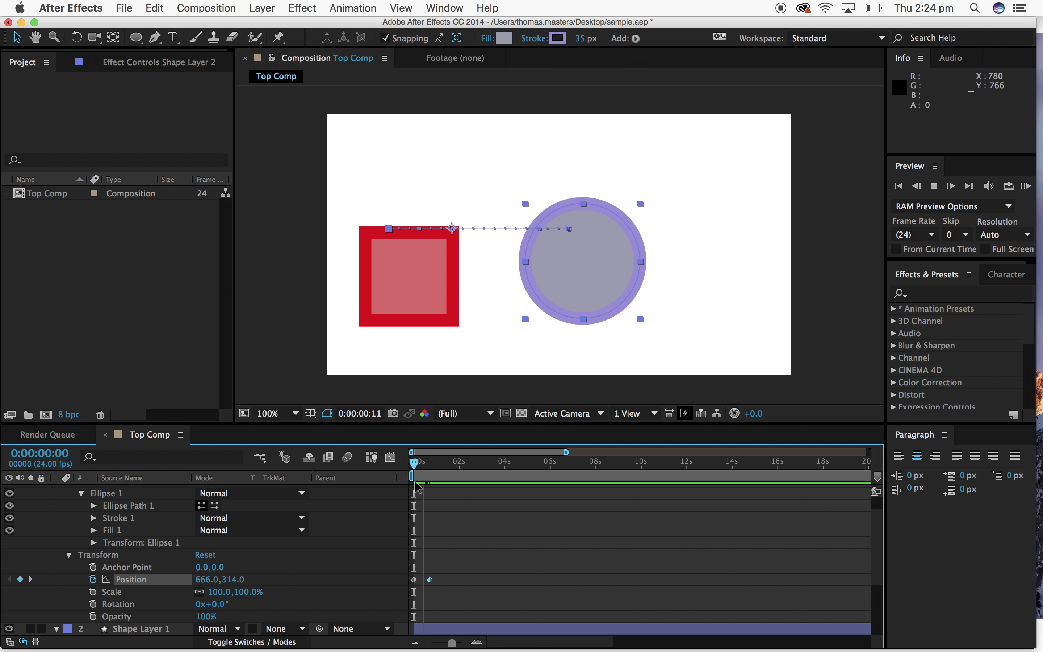
{"action": "key", "text": "space"}
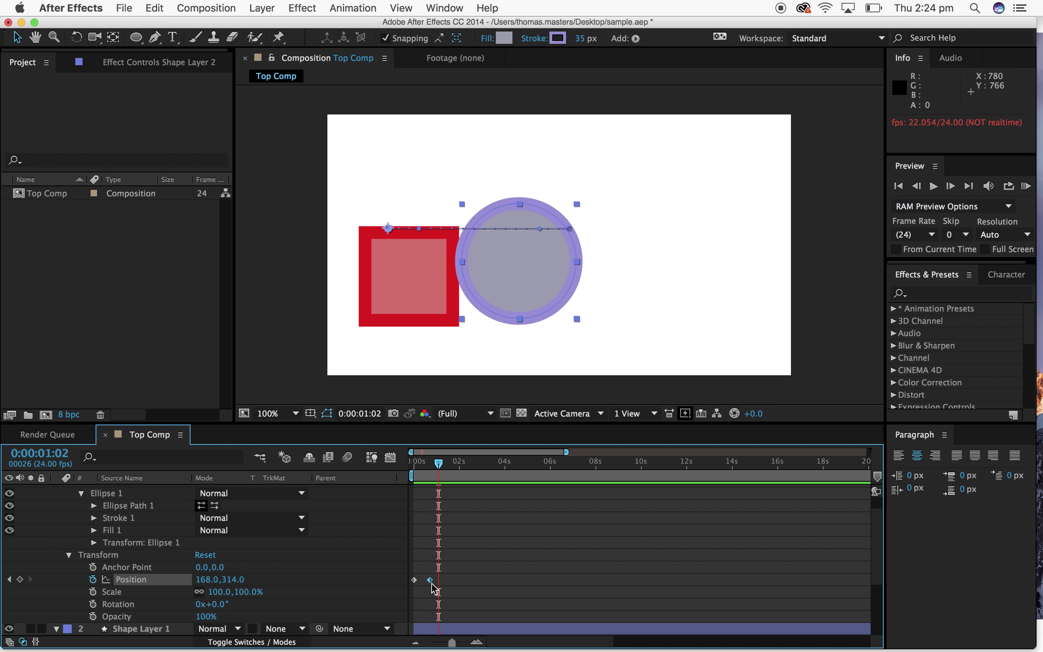
{"action": "left_click_drag", "start_coordinate": [442, 472], "coordinate": [412, 471]}
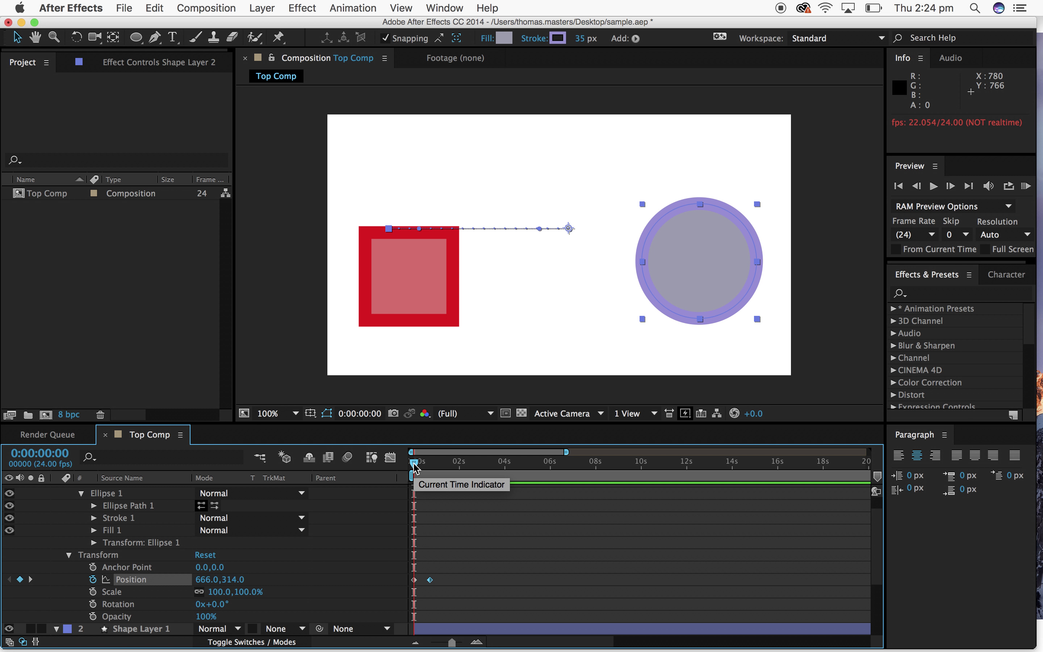
{"action": "left_click_drag", "start_coordinate": [414, 466], "coordinate": [432, 468]}
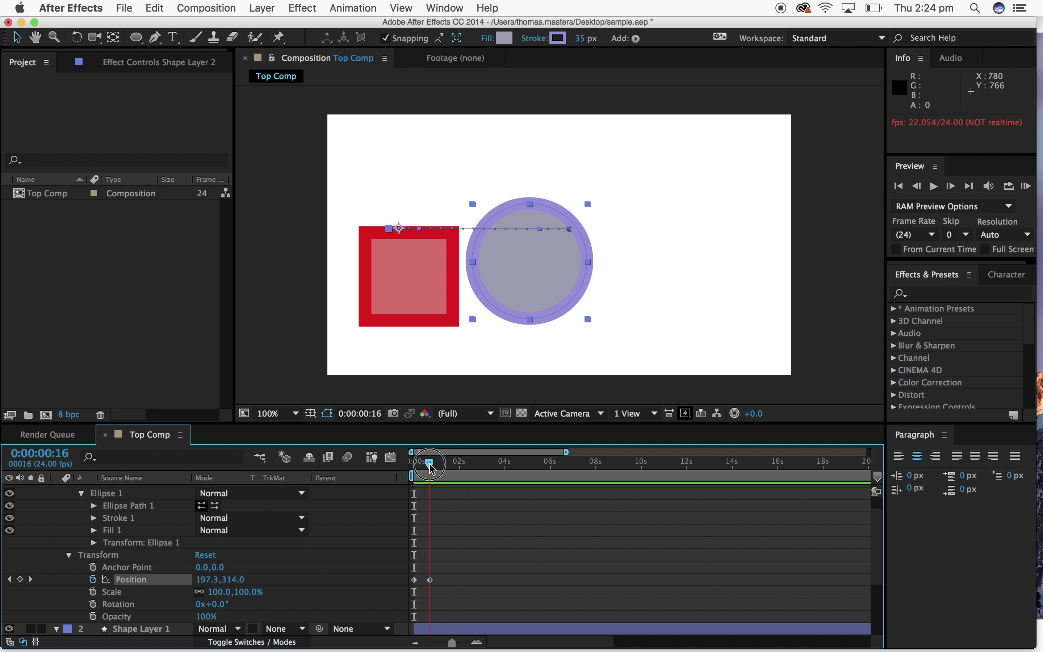
{"action": "left_click_drag", "start_coordinate": [430, 467], "coordinate": [431, 467]}
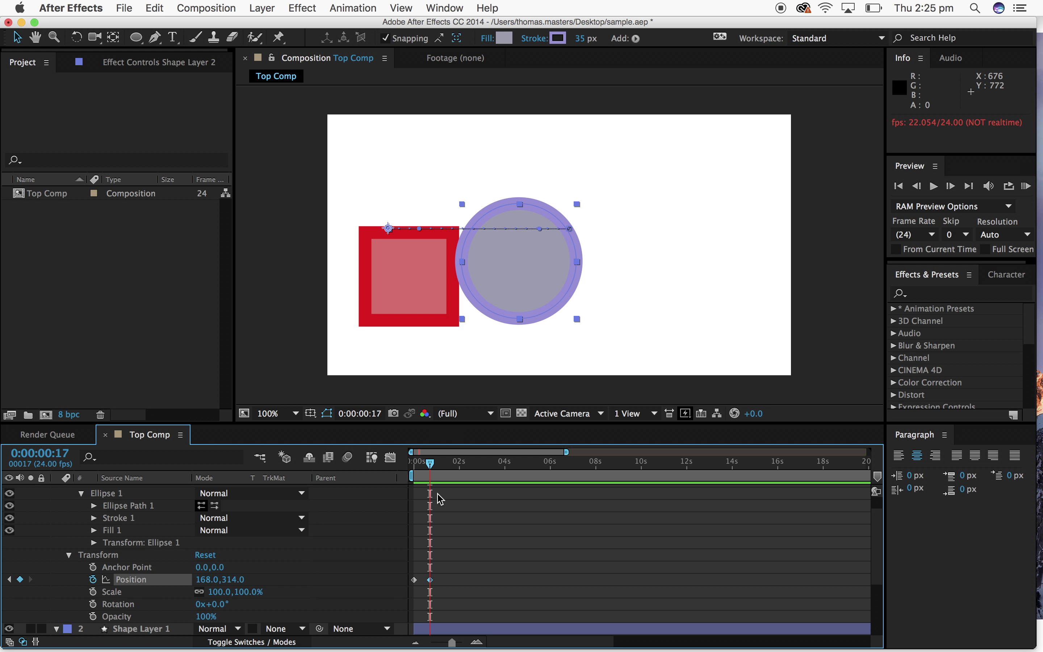
{"action": "mouse_move", "coordinate": [435, 465]}
{"action": "left_mouse_down"}
{"action": "mouse_move", "coordinate": [410, 475]}
{"action": "mouse_move", "coordinate": [424, 475]}
{"action": "left_mouse_up"}
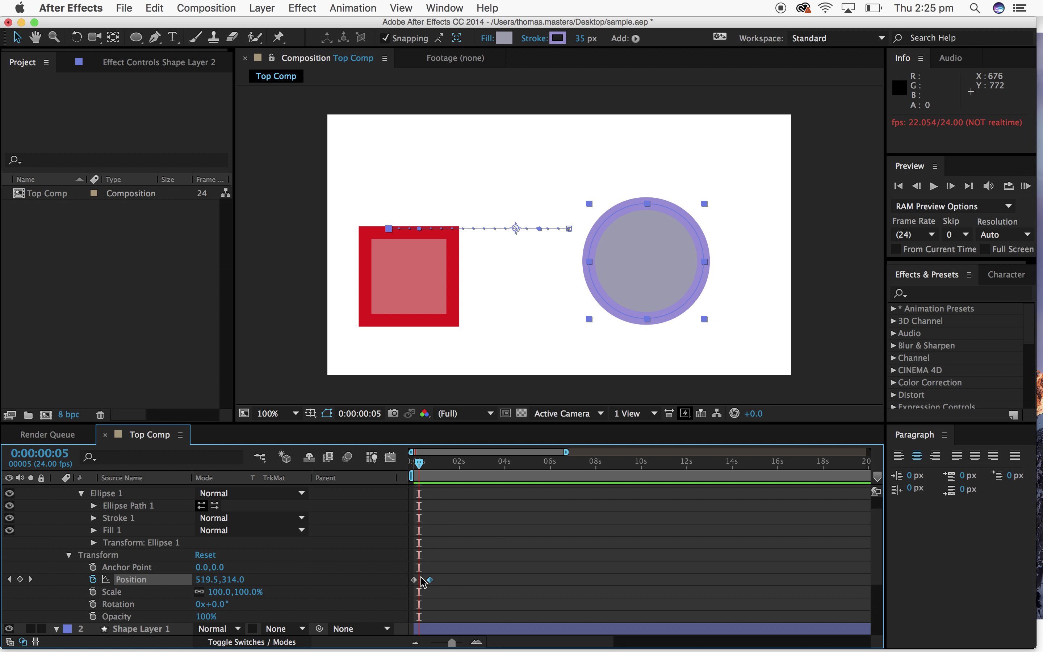
{"action": "left_click_drag", "start_coordinate": [456, 645], "coordinate": [457, 644]}
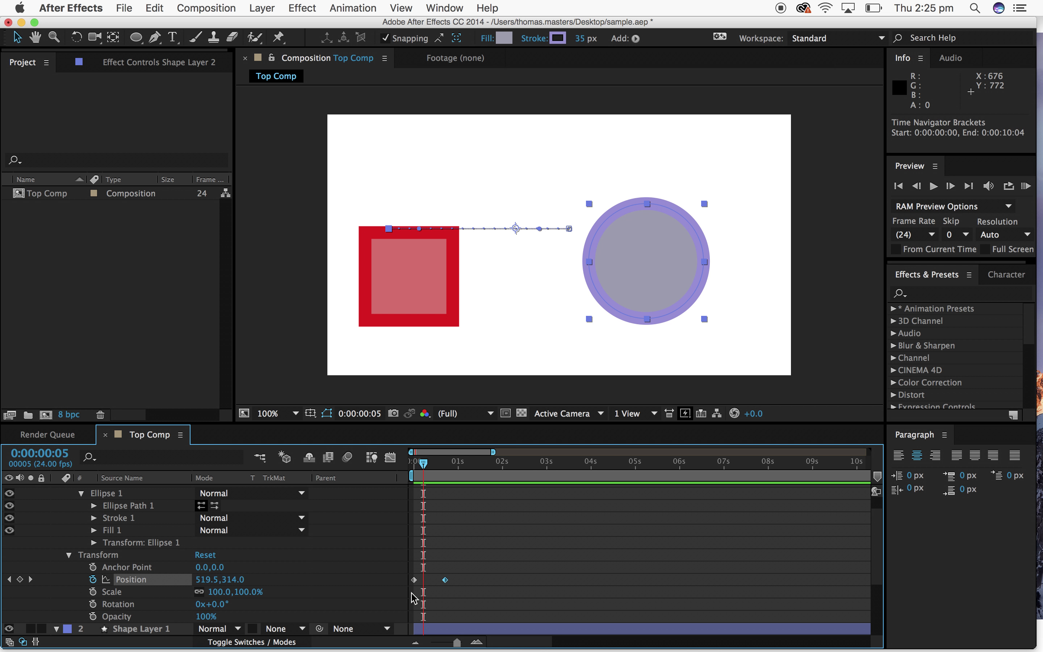
Scrub and preview the circle's slide into the square.
{"action": "mouse_move", "coordinate": [445, 583]}
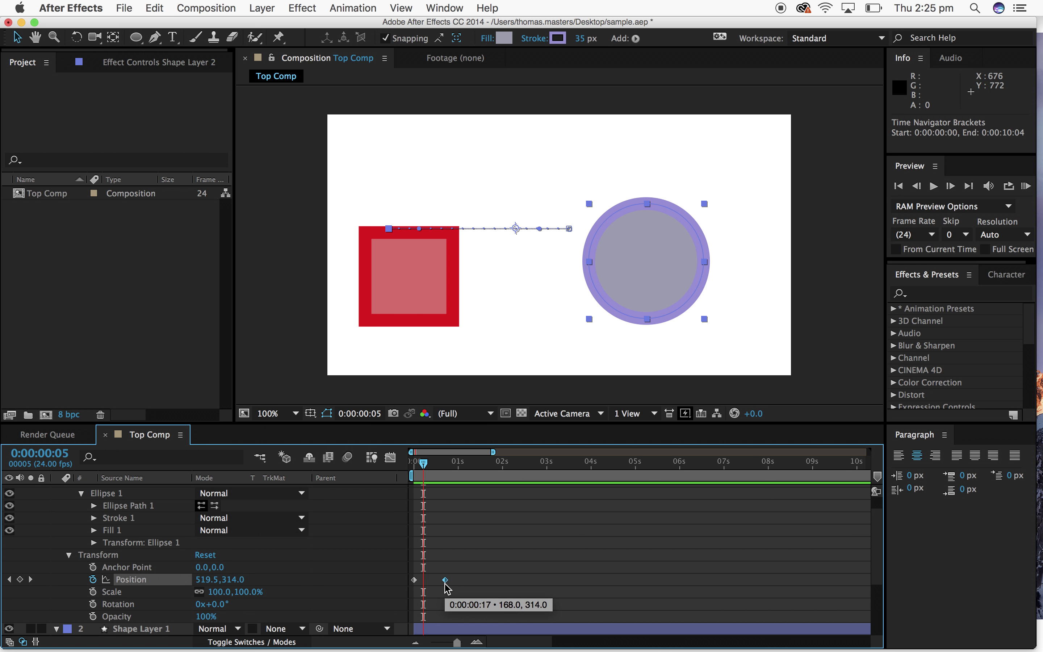
{"action": "mouse_move", "coordinate": [424, 463]}
{"action": "left_mouse_down"}
{"action": "mouse_move", "coordinate": [442, 465]}
{"action": "mouse_move", "coordinate": [410, 474]}
{"action": "left_mouse_up"}
{"action": "key", "text": "space"}
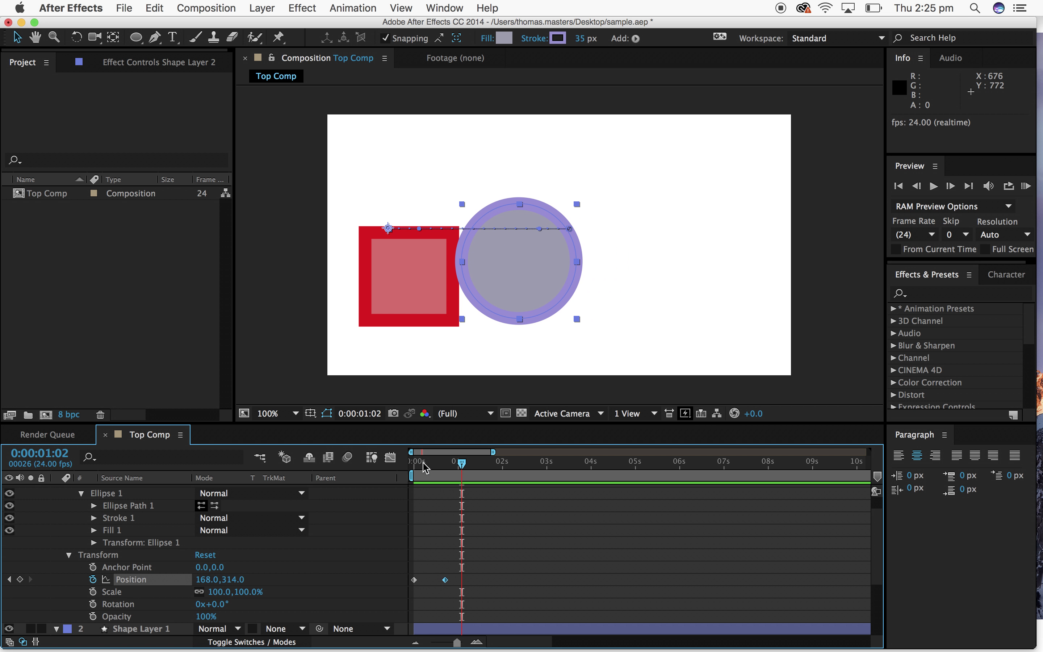
Move the second Position keyframe to frame 10 and preview from the start.
{"action": "left_click_drag", "start_coordinate": [446, 579], "coordinate": [433, 580]}
{"action": "left_click_drag", "start_coordinate": [463, 467], "coordinate": [373, 466]}
{"action": "key", "text": "space"}
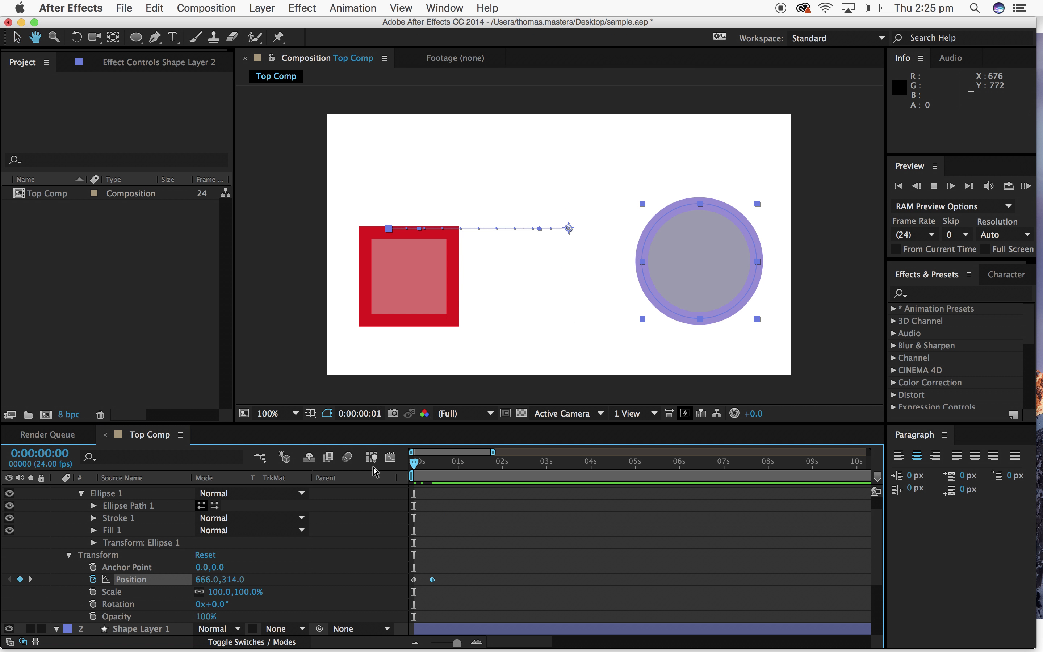
{"action": "key", "text": "space"}
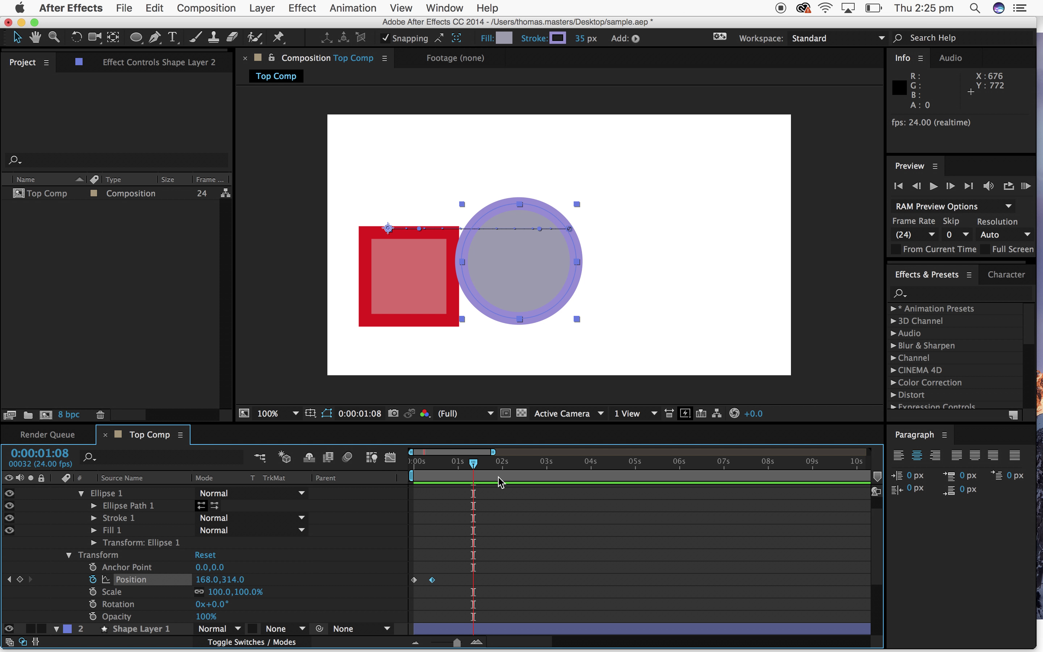
{"action": "left_click_drag", "start_coordinate": [474, 464], "coordinate": [401, 475]}
{"action": "key", "text": "space"}
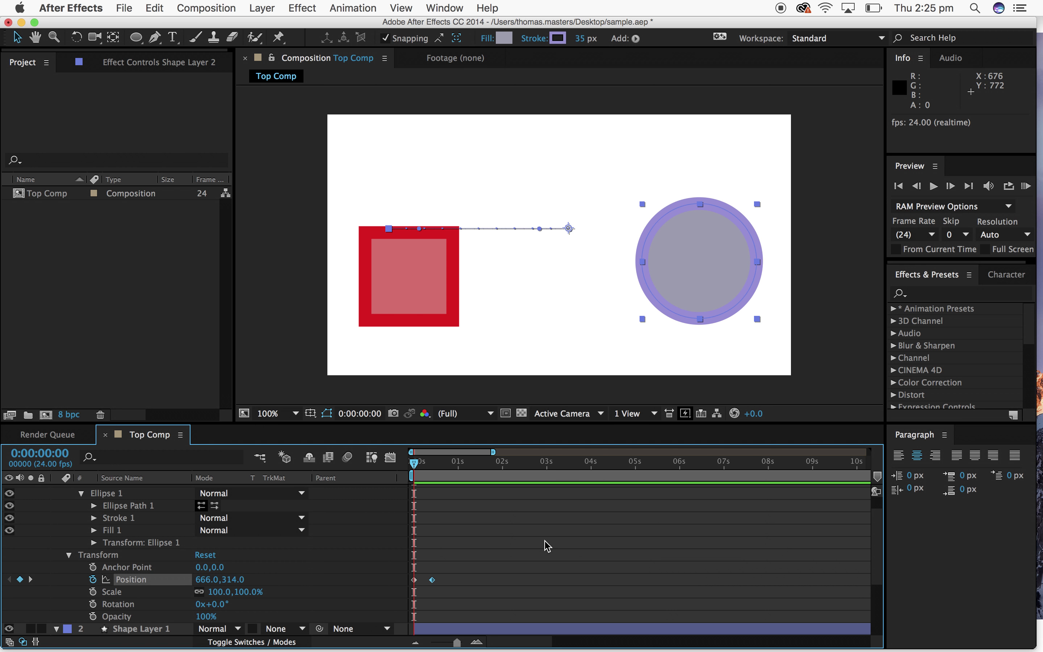
Inspect the options for both Position keyframes without changing anything.
{"action": "right_click", "coordinate": [415, 579]}
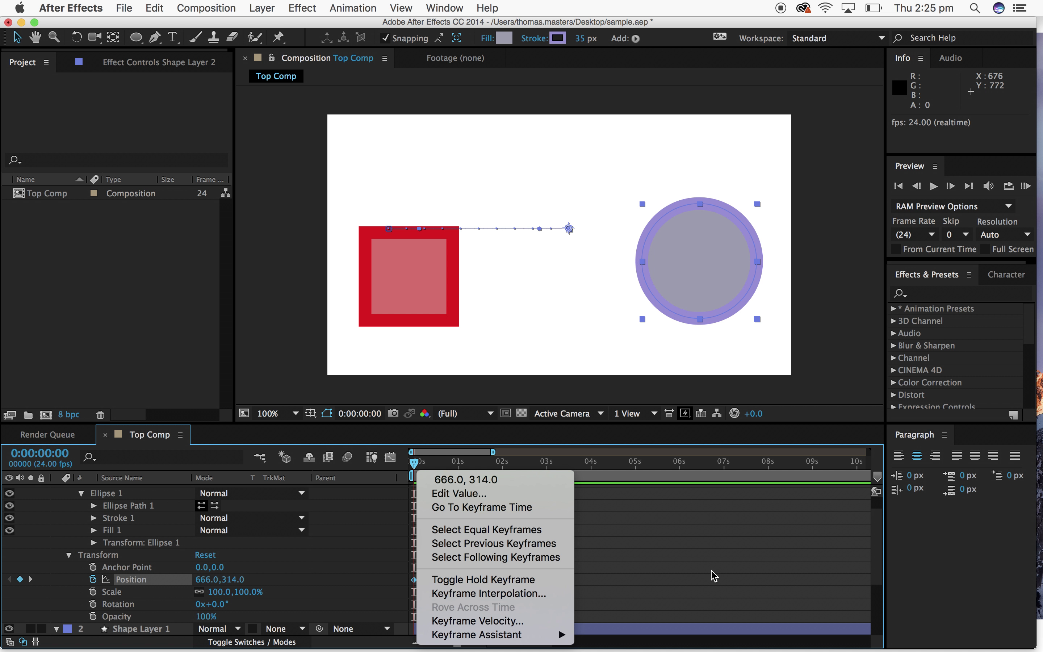
{"action": "left_click", "coordinate": [711, 575]}
{"action": "right_click", "coordinate": [432, 582]}
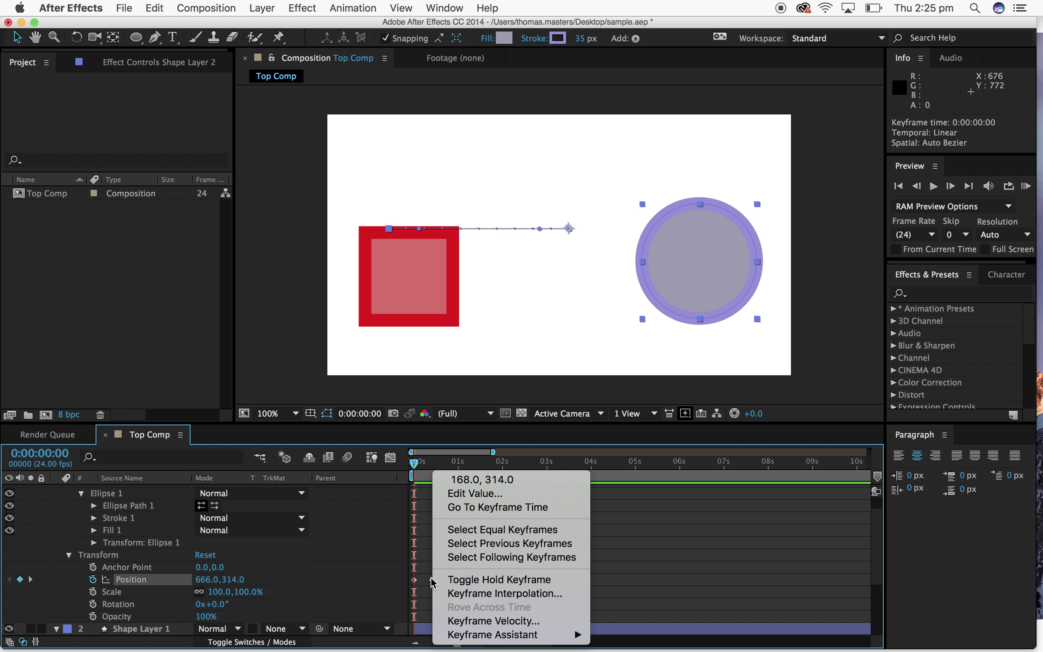
{"action": "left_click", "coordinate": [532, 362]}
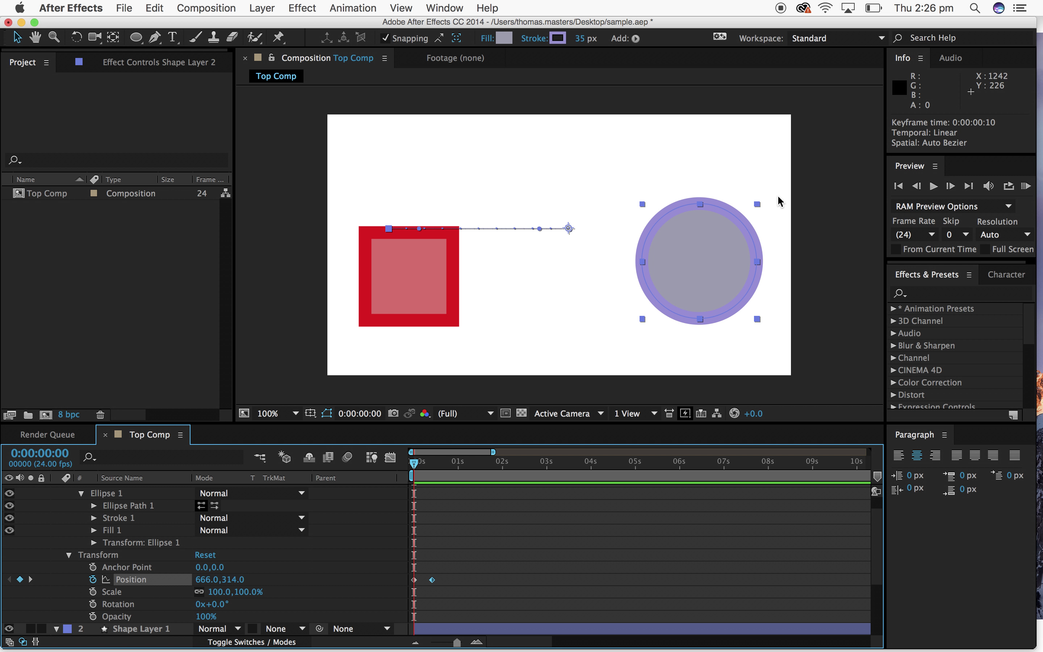
{"action": "right_click", "coordinate": [433, 581]}
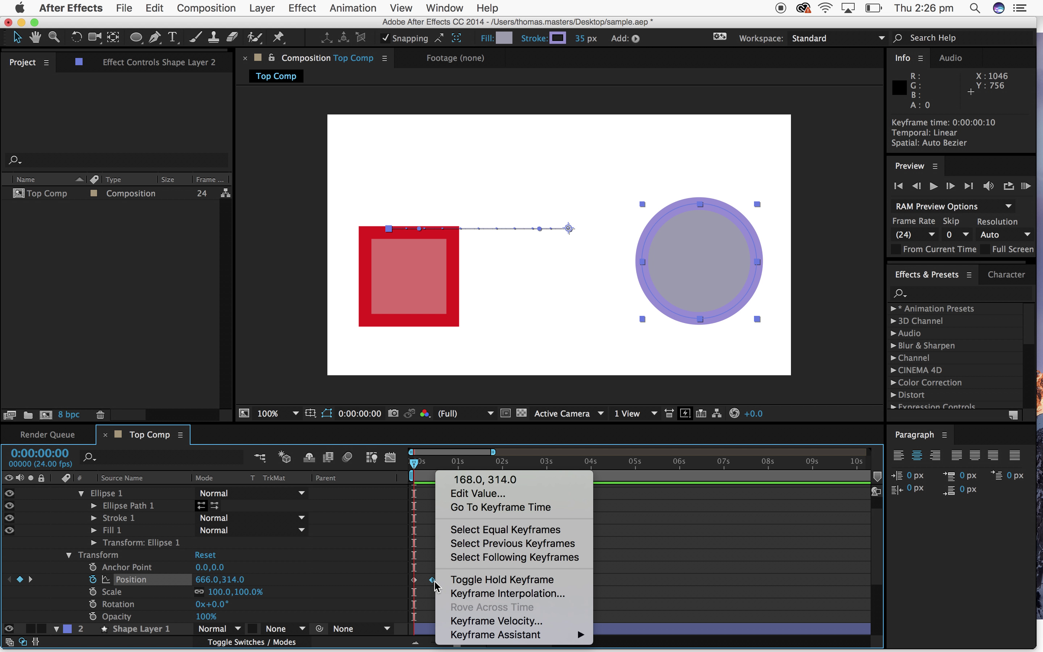
{"action": "mouse_move", "coordinate": [509, 636]}
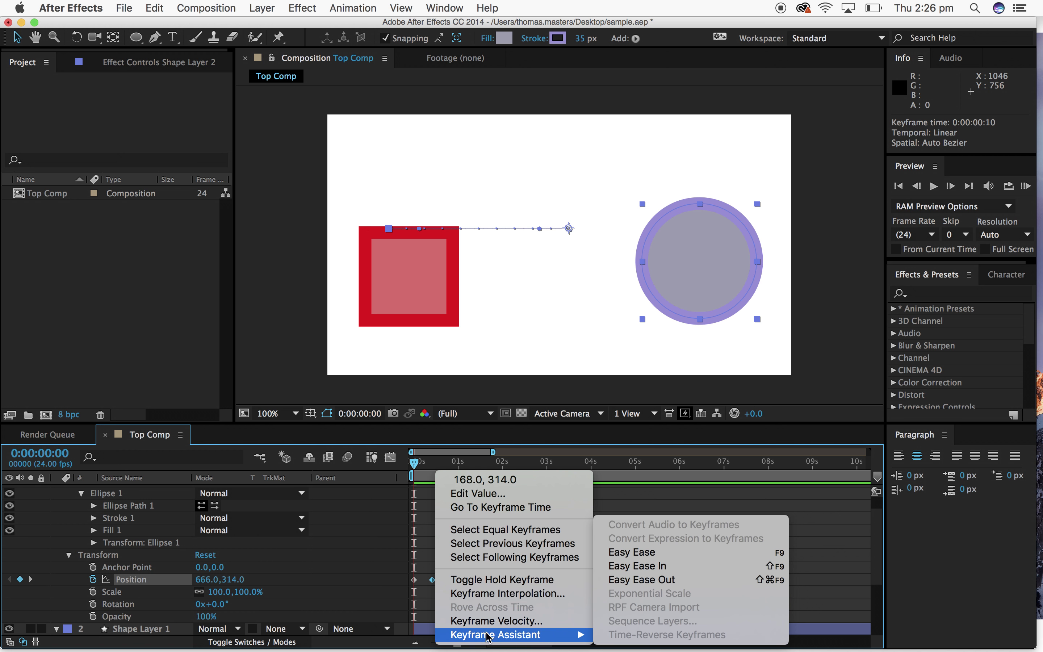
{"action": "left_click", "coordinate": [429, 601]}
Apply Easy Ease to the circle's first Position keyframe at 666,314.
{"action": "left_click", "coordinate": [414, 579]}
{"action": "double_click", "coordinate": [414, 579]}
{"action": "left_click", "coordinate": [517, 378]}
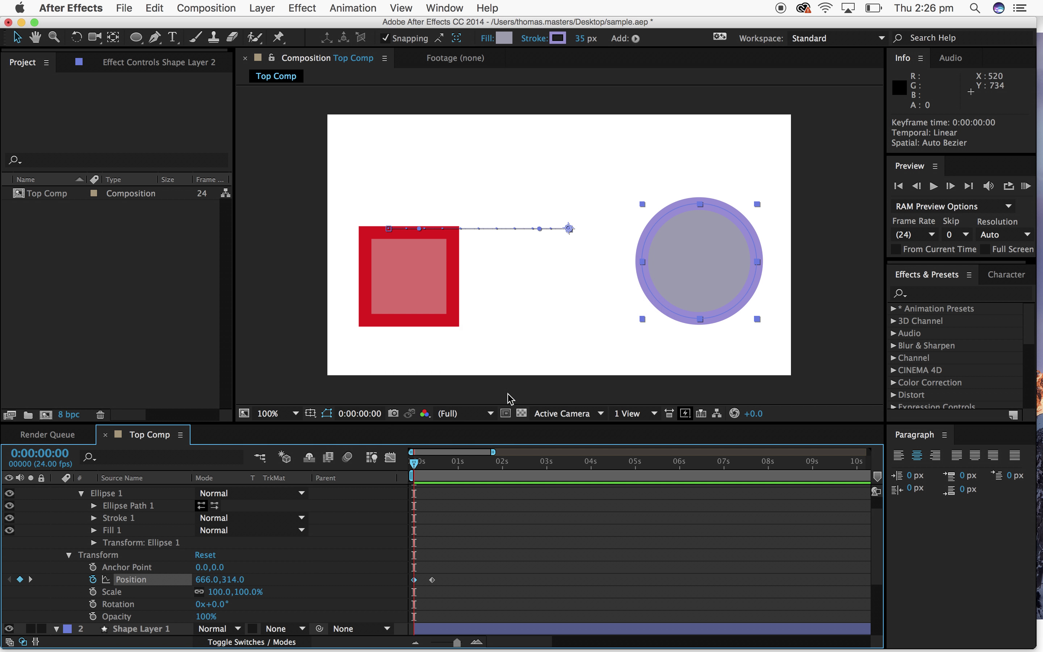
{"action": "right_click", "coordinate": [414, 580]}
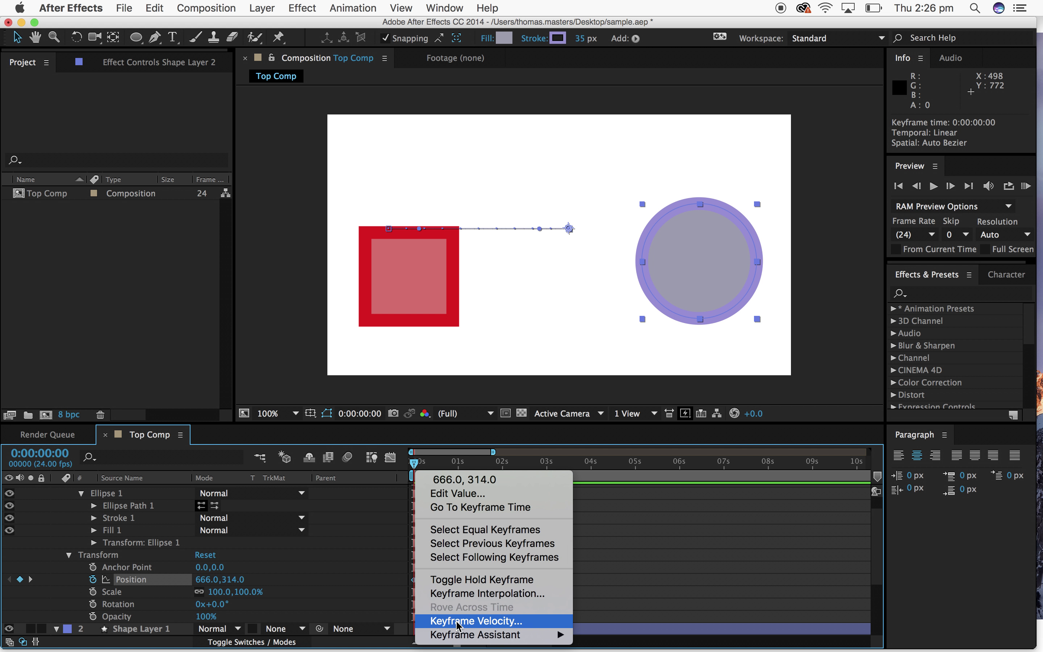
{"action": "mouse_move", "coordinate": [460, 636]}
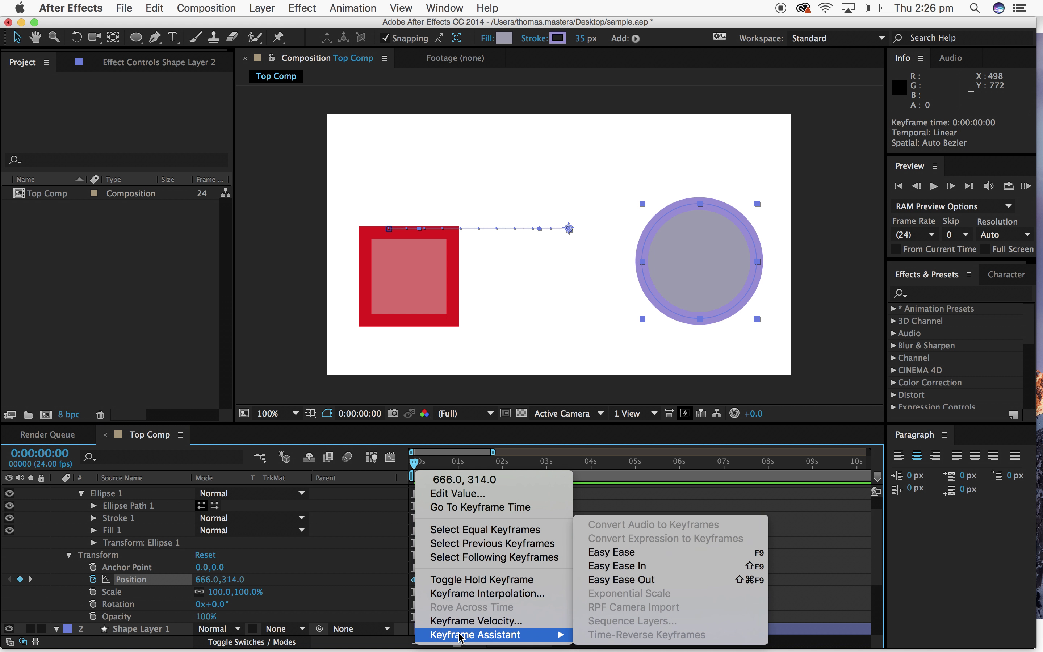
{"action": "left_click", "coordinate": [656, 552]}
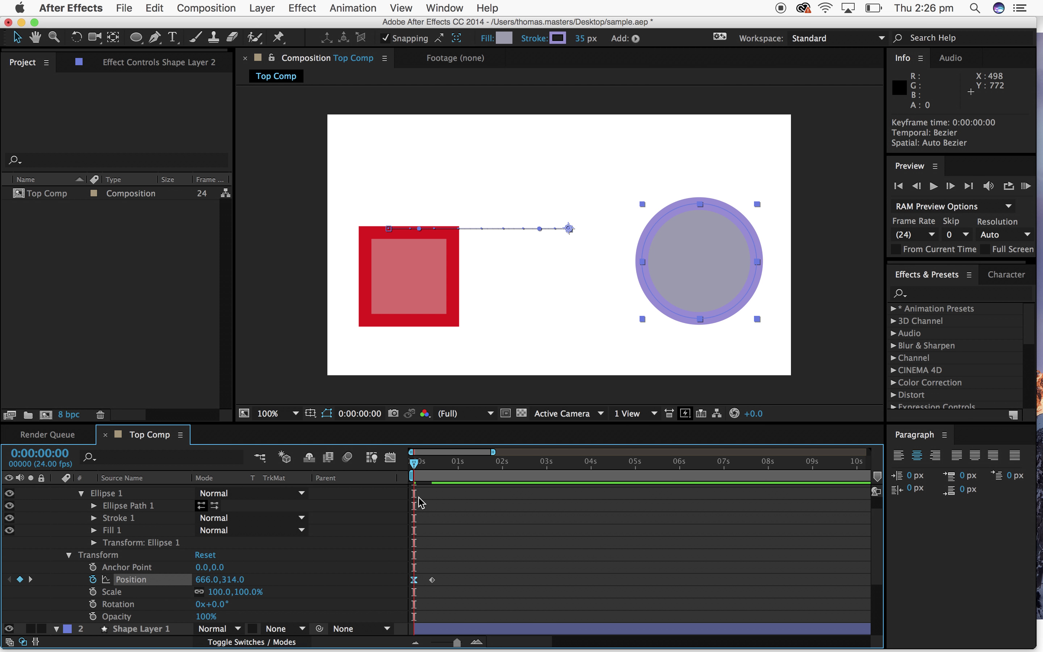
{"action": "key", "text": "space"}
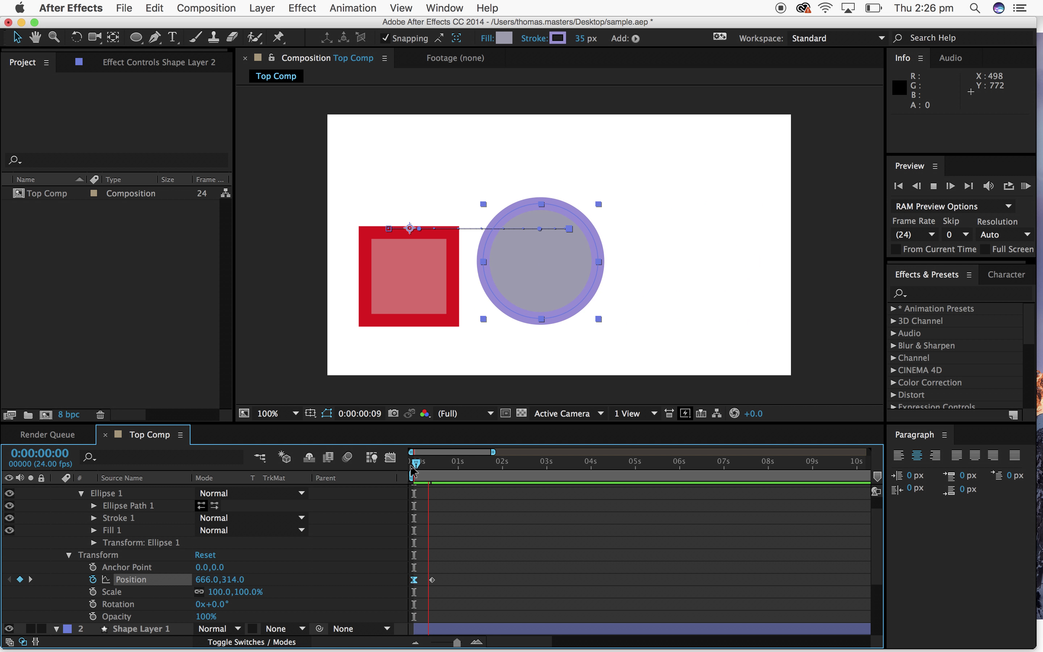
{"action": "left_click", "coordinate": [414, 473]}
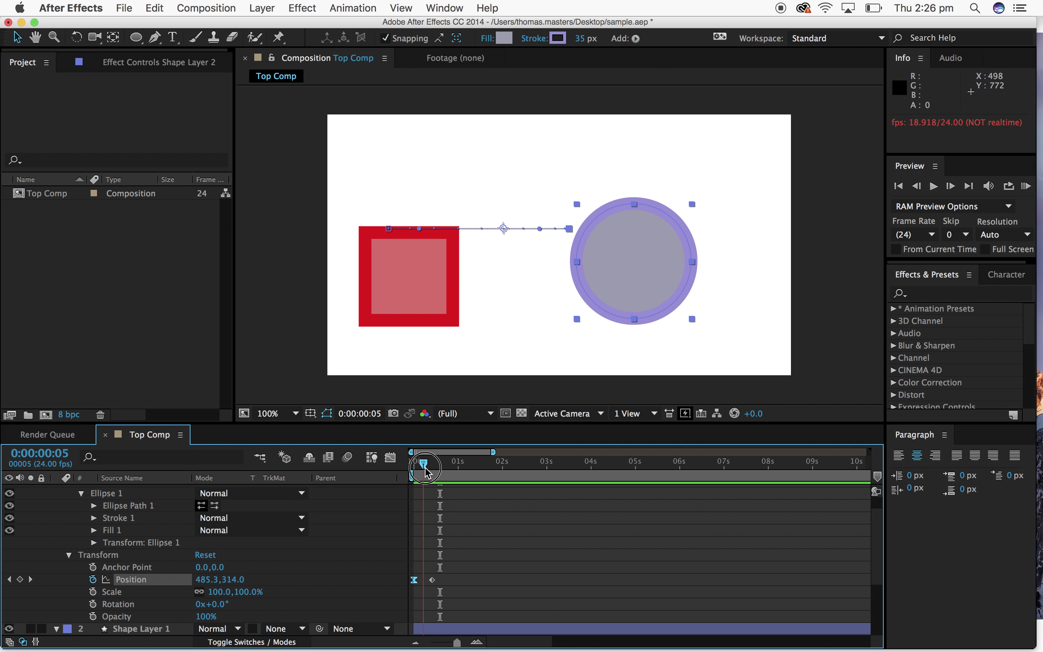
{"action": "mouse_move", "coordinate": [413, 473]}
{"action": "left_mouse_down"}
{"action": "mouse_move", "coordinate": [459, 473]}
{"action": "mouse_move", "coordinate": [395, 477]}
{"action": "left_mouse_up"}
{"action": "key", "text": "space"}
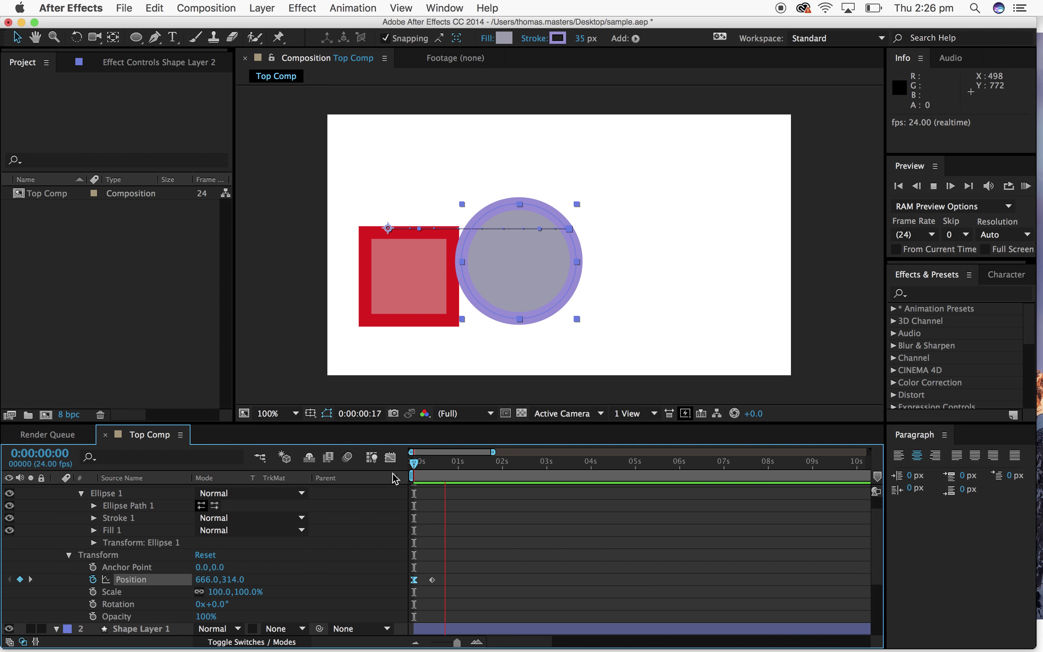
{"action": "left_click_drag", "start_coordinate": [452, 468], "coordinate": [391, 475]}
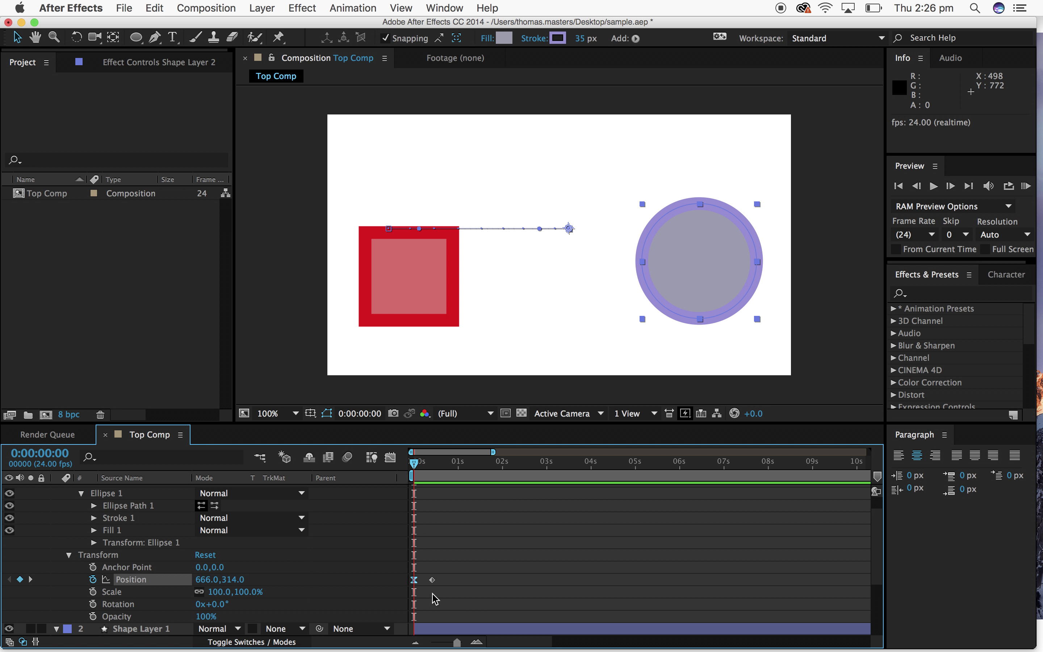
{"action": "right_click", "coordinate": [433, 580]}
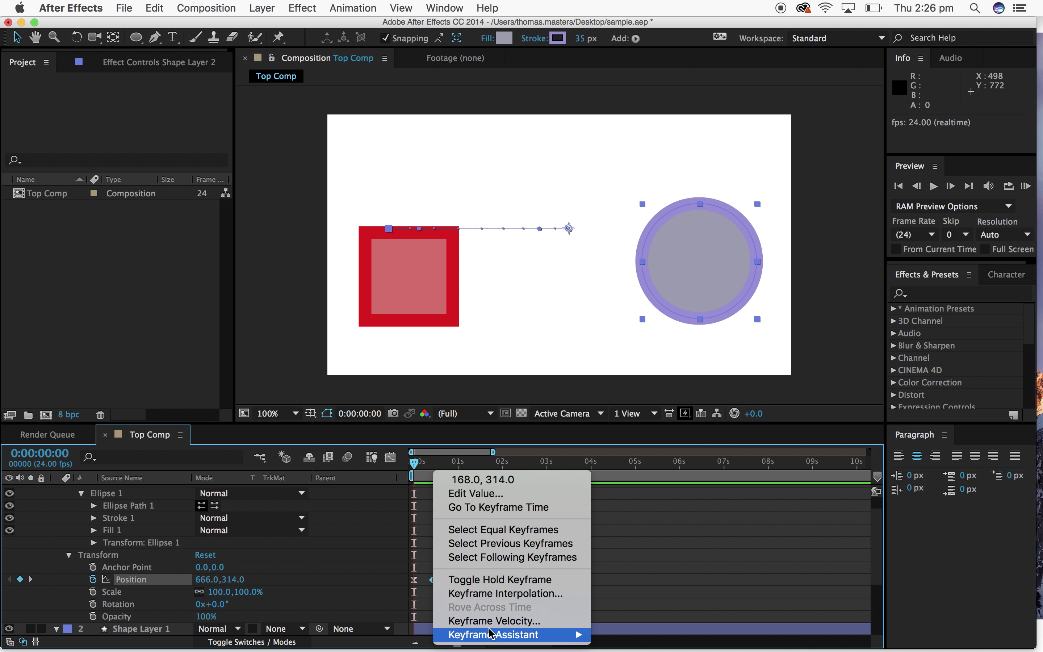
{"action": "mouse_move", "coordinate": [494, 634]}
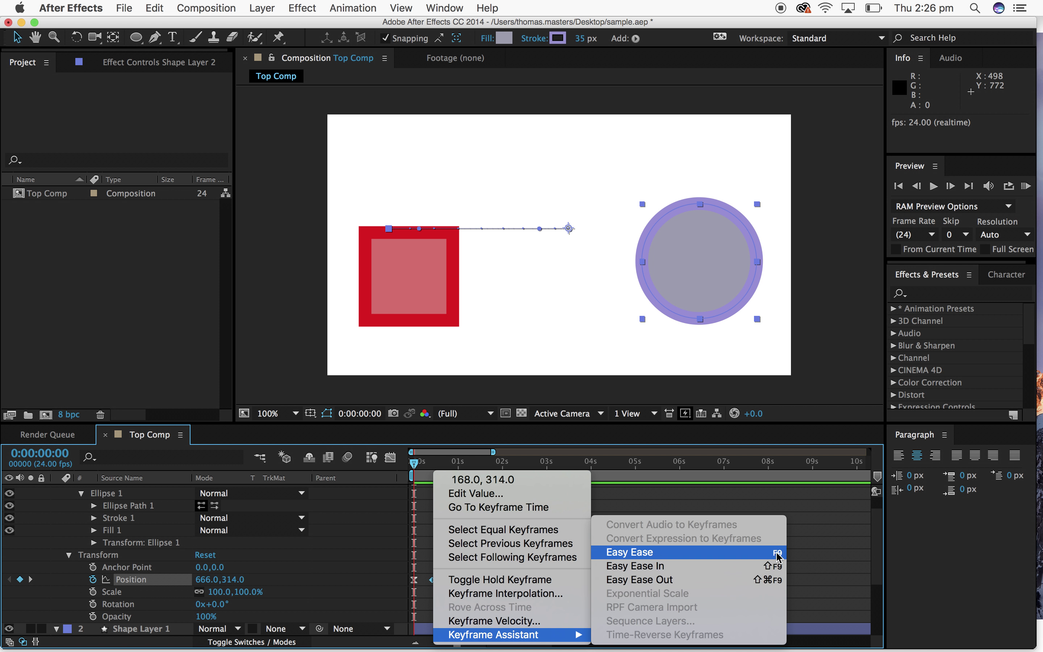
{"action": "left_click", "coordinate": [841, 555]}
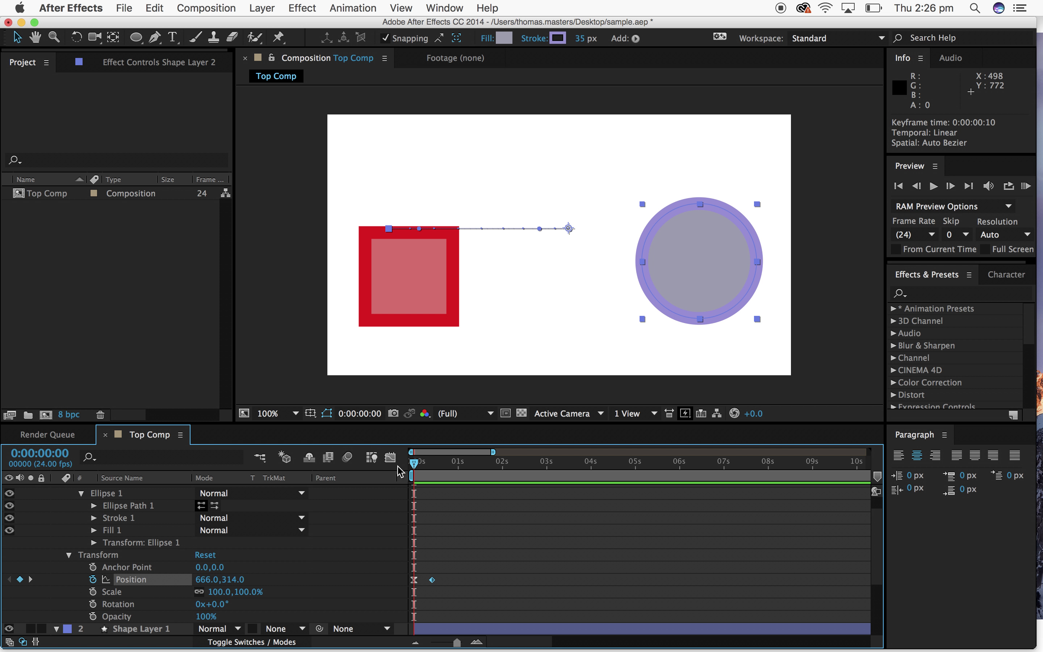
Bend the circle's motion path and its handles upward into an arc ending at the square.
{"action": "mouse_move", "coordinate": [416, 468]}
{"action": "left_mouse_down"}
{"action": "mouse_move", "coordinate": [430, 465]}
{"action": "mouse_move", "coordinate": [411, 468]}
{"action": "left_mouse_up"}
{"action": "left_click_drag", "start_coordinate": [540, 229], "coordinate": [528, 169]}
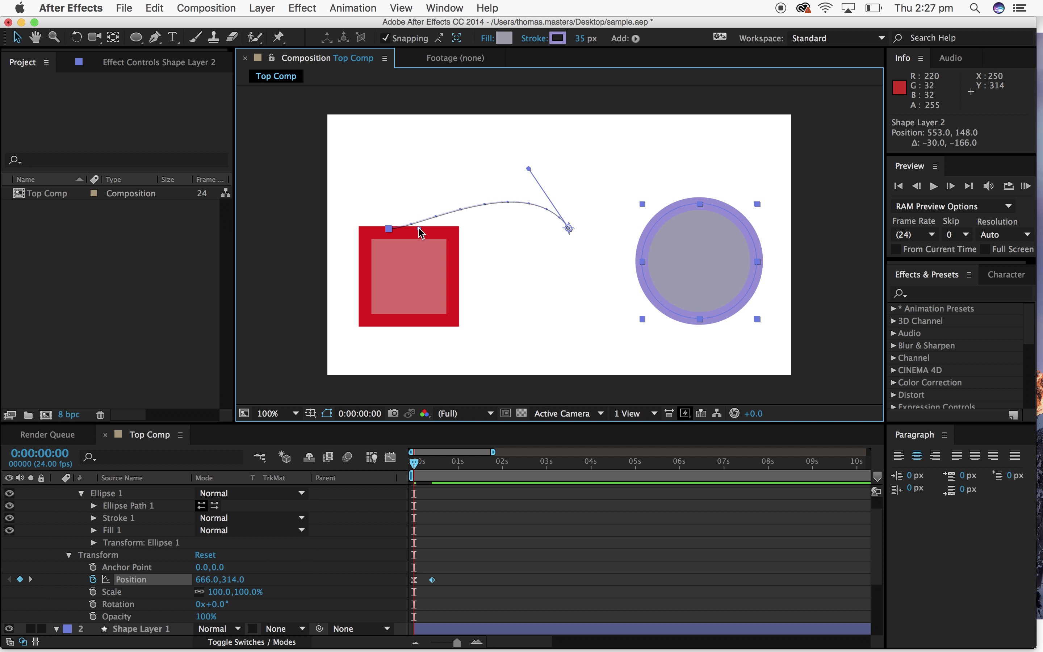
{"action": "left_click_drag", "start_coordinate": [419, 229], "coordinate": [408, 182]}
{"action": "key", "text": "space"}
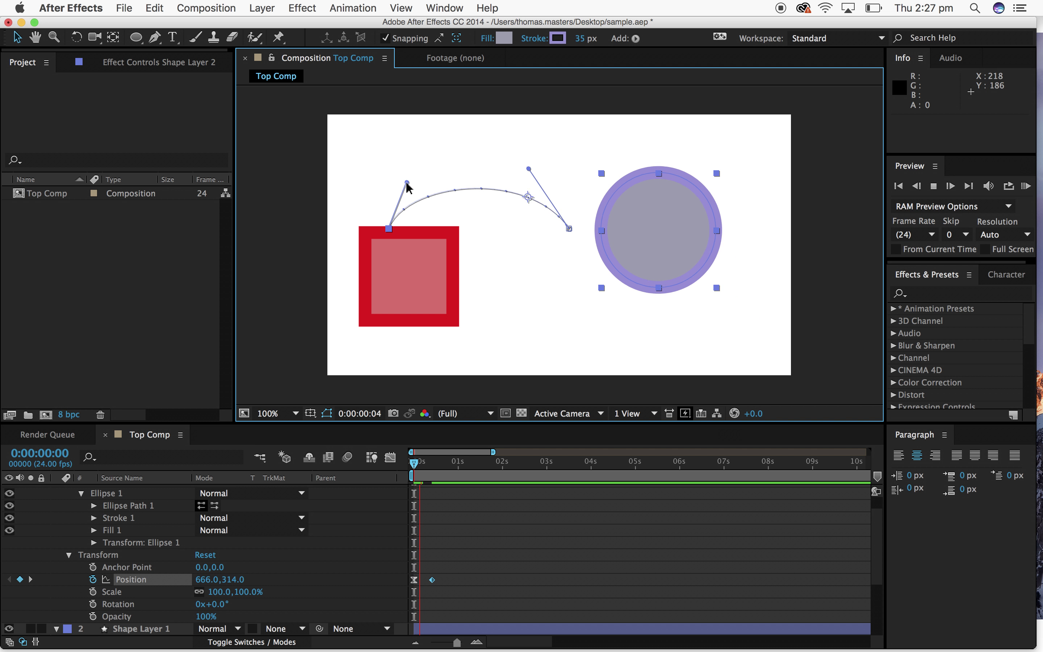
{"action": "key", "text": "space"}
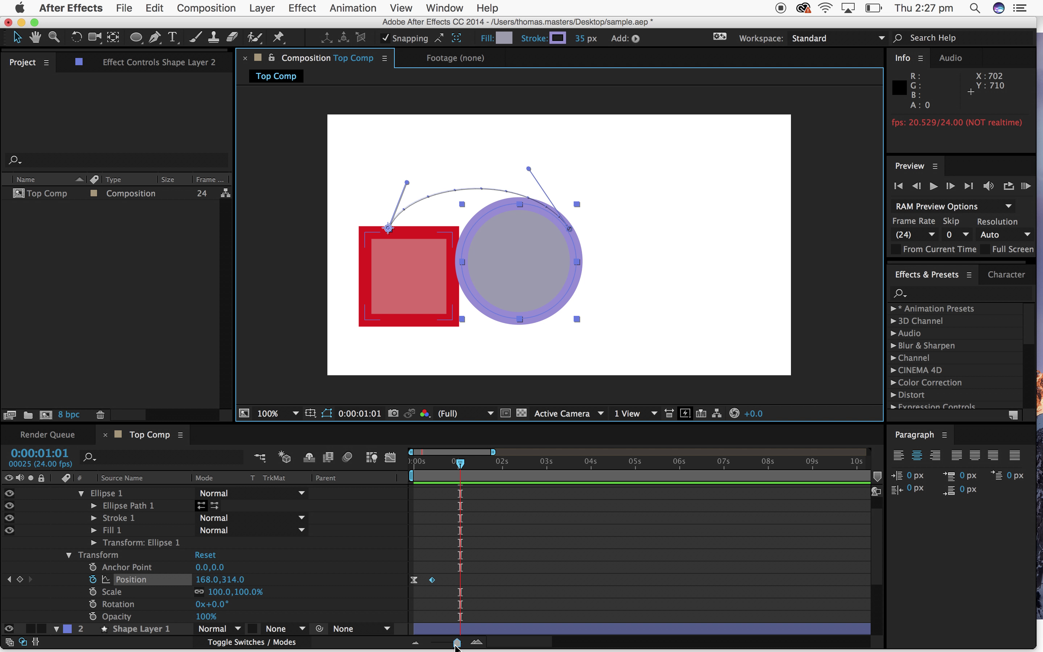
{"action": "mouse_move", "coordinate": [456, 642]}
{"action": "left_mouse_down"}
{"action": "mouse_move", "coordinate": [474, 642]}
{"action": "mouse_move", "coordinate": [461, 643]}
{"action": "left_mouse_up"}
Add a third Position keyframe at frame 5, moving the circle to 234.7,368.8.
{"action": "left_click_drag", "start_coordinate": [549, 462], "coordinate": [442, 462]}
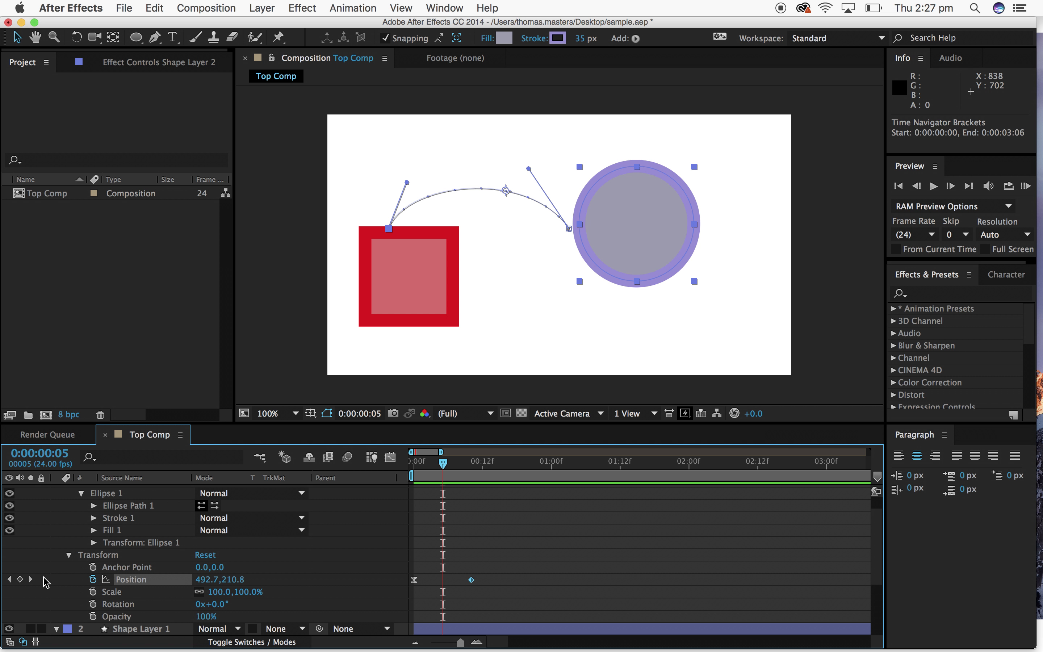
{"action": "left_click", "coordinate": [19, 579]}
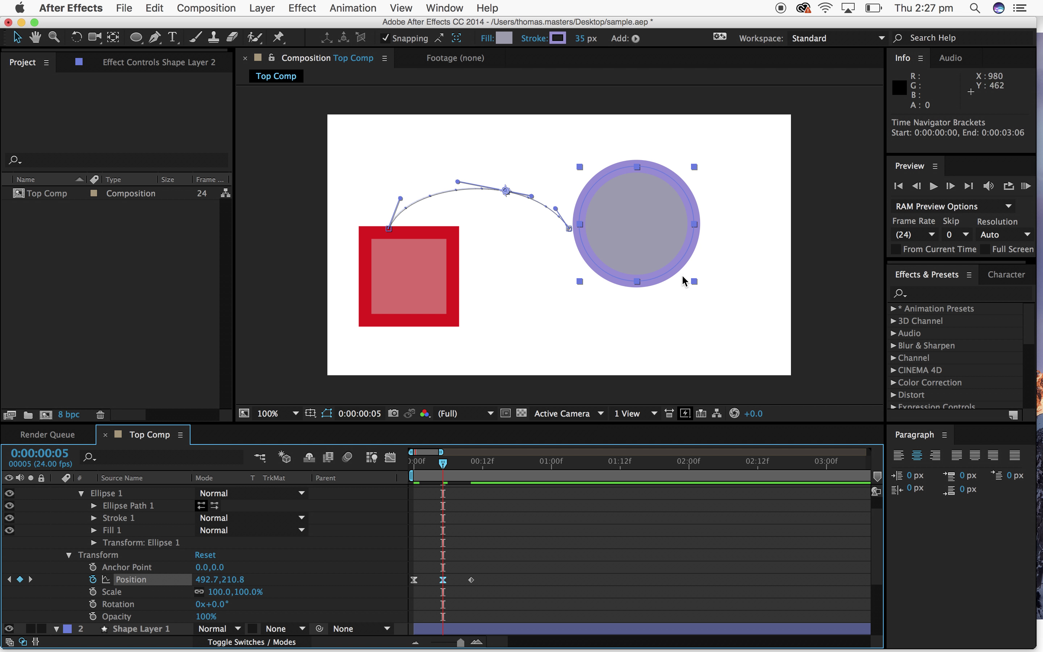
{"action": "left_click_drag", "start_coordinate": [639, 245], "coordinate": [552, 297]}
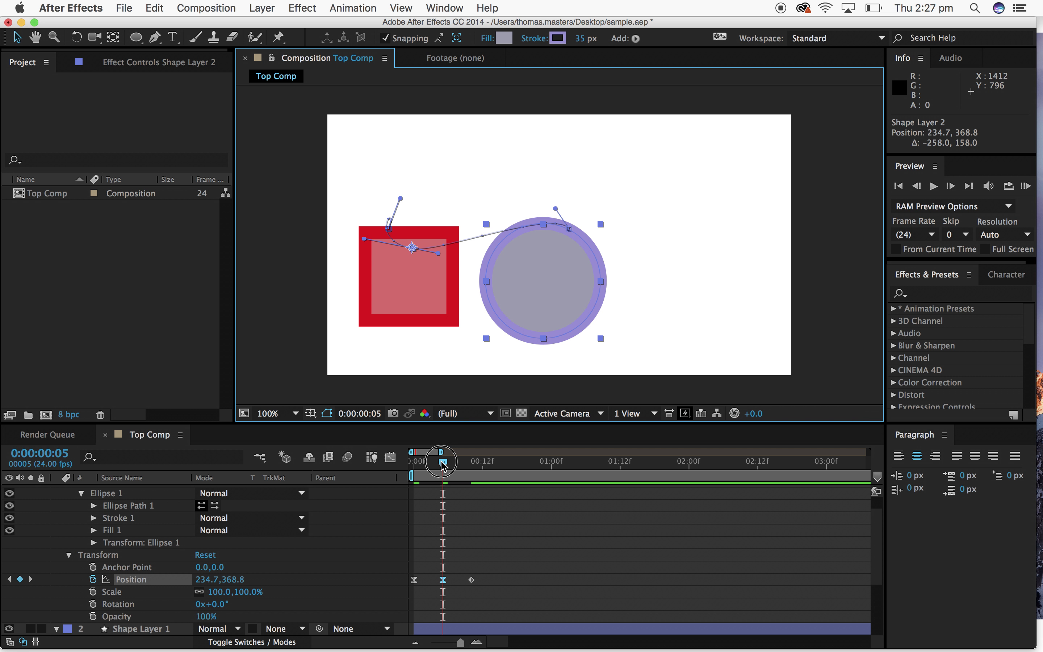
Preview the revised motion from frame 0, stop at frame 18, and deselect everything.
{"action": "left_click_drag", "start_coordinate": [443, 462], "coordinate": [403, 470]}
{"action": "key", "text": "space"}
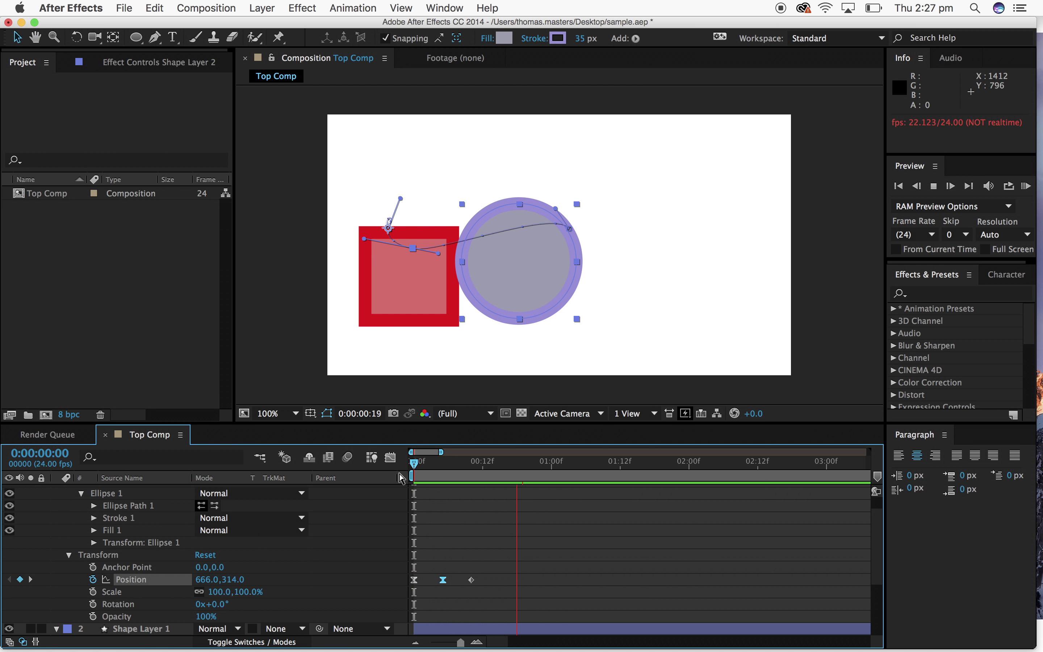
{"action": "left_click", "coordinate": [508, 471]}
{"action": "key", "text": "space"}
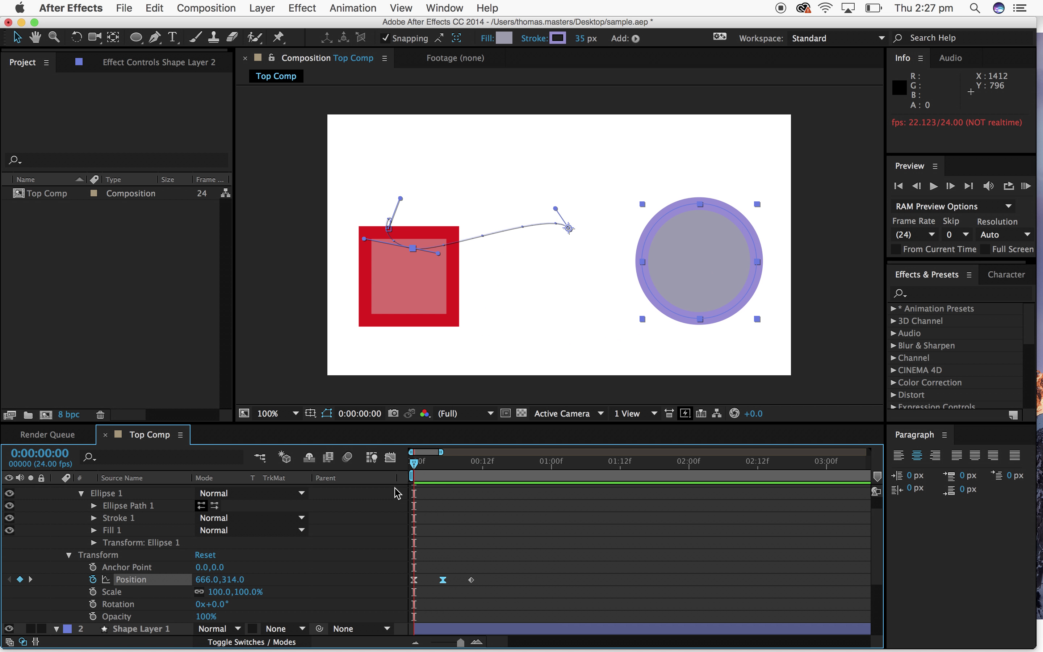
{"action": "key", "text": "space"}
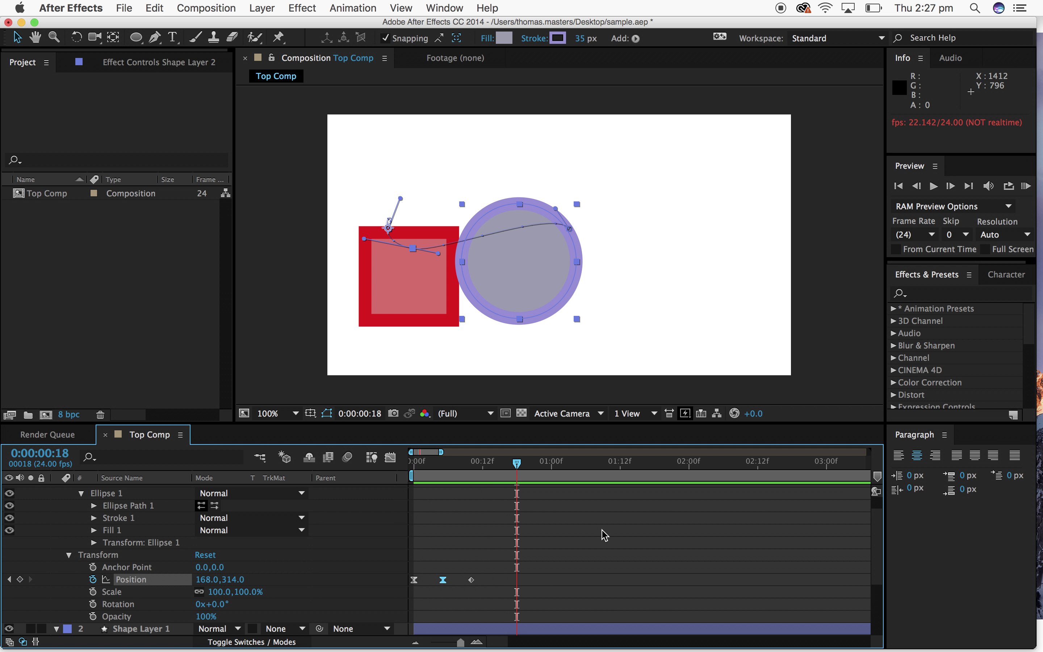
{"action": "left_click", "coordinate": [746, 339]}
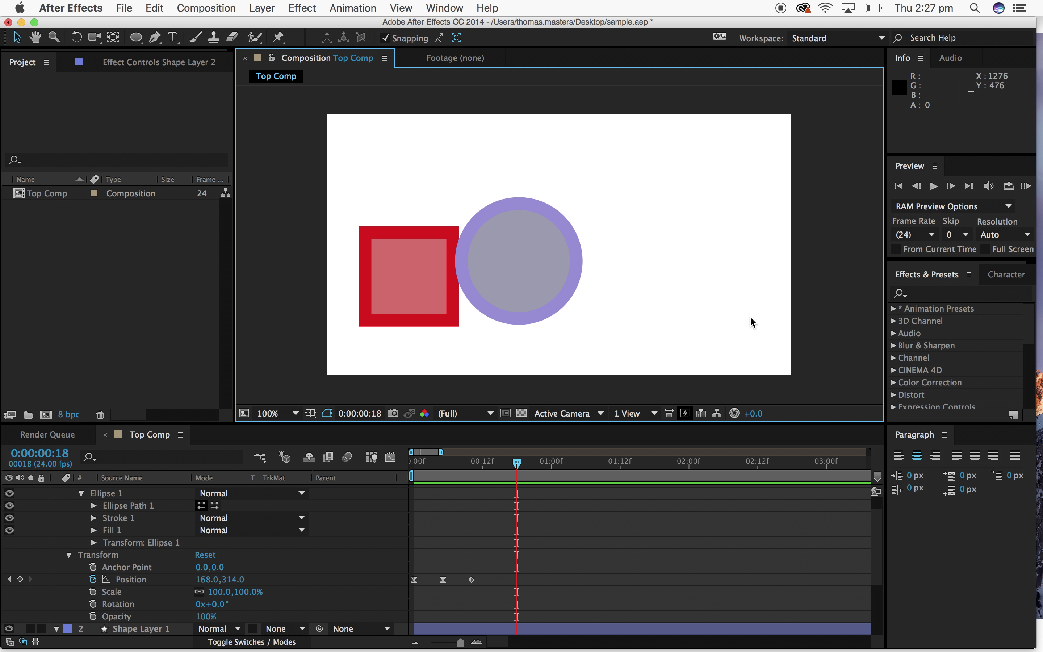
{"action": "left_click", "coordinate": [561, 276]}
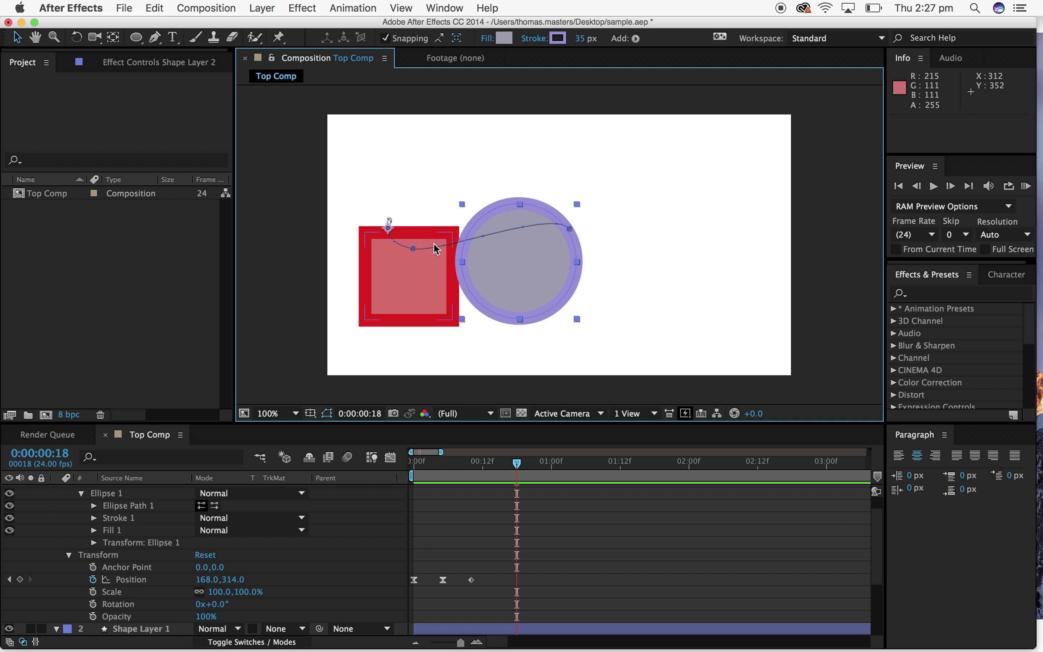
{"action": "left_click_drag", "start_coordinate": [431, 249], "coordinate": [434, 194]}
{"action": "key", "text": "super+z"}
{"action": "left_click", "coordinate": [529, 276]}
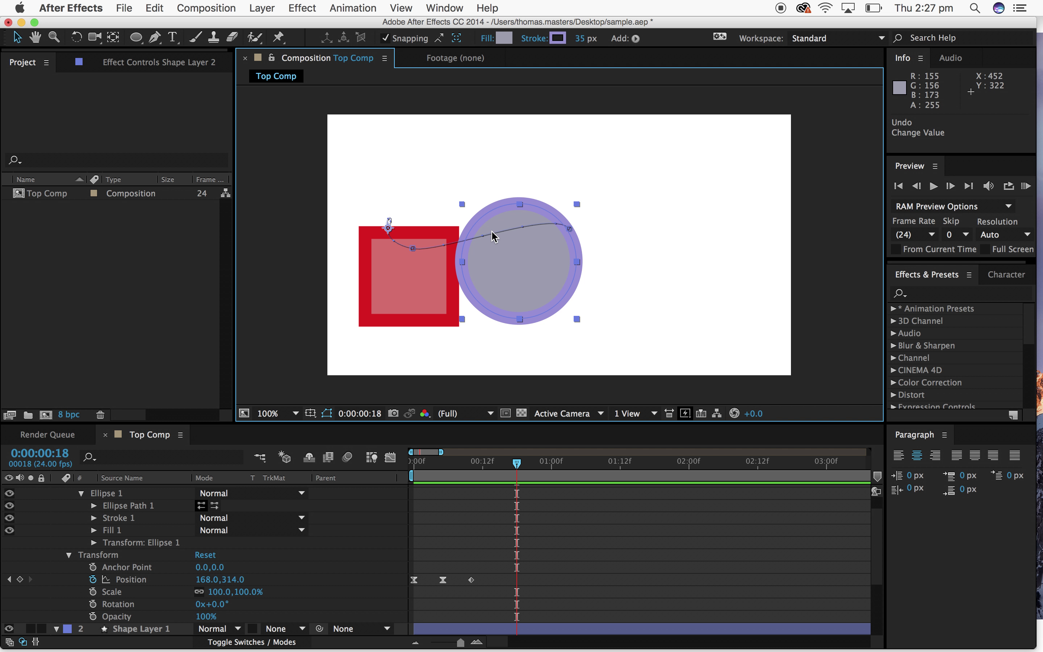
{"action": "left_click_drag", "start_coordinate": [487, 235], "coordinate": [531, 171]}
{"action": "left_click", "coordinate": [417, 195]}
{"action": "left_click", "coordinate": [526, 188]}
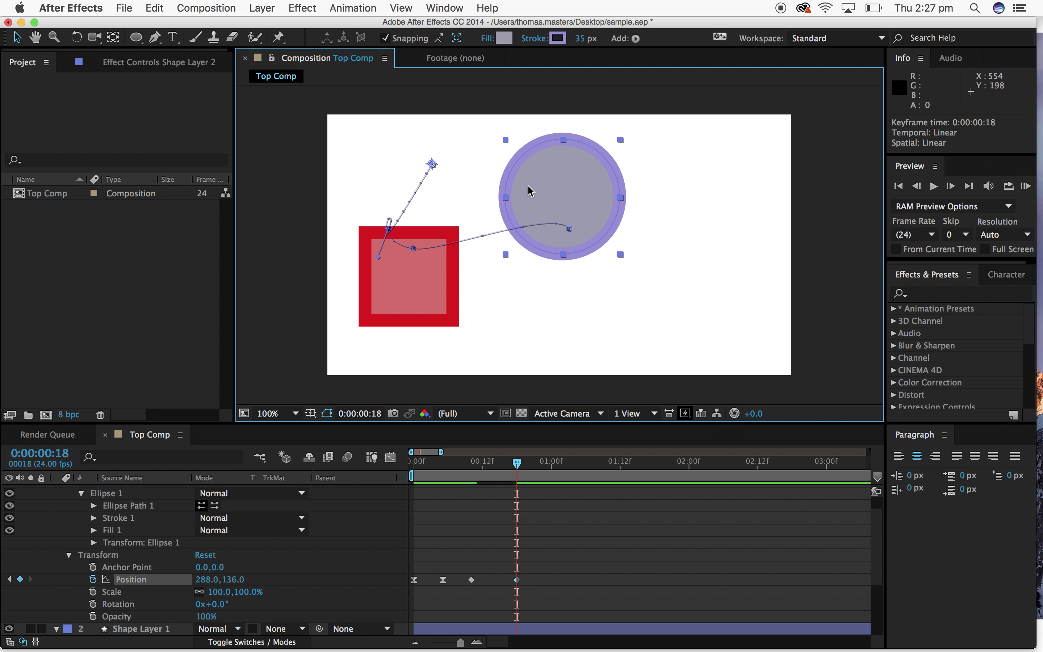
{"action": "left_click", "coordinate": [425, 203]}
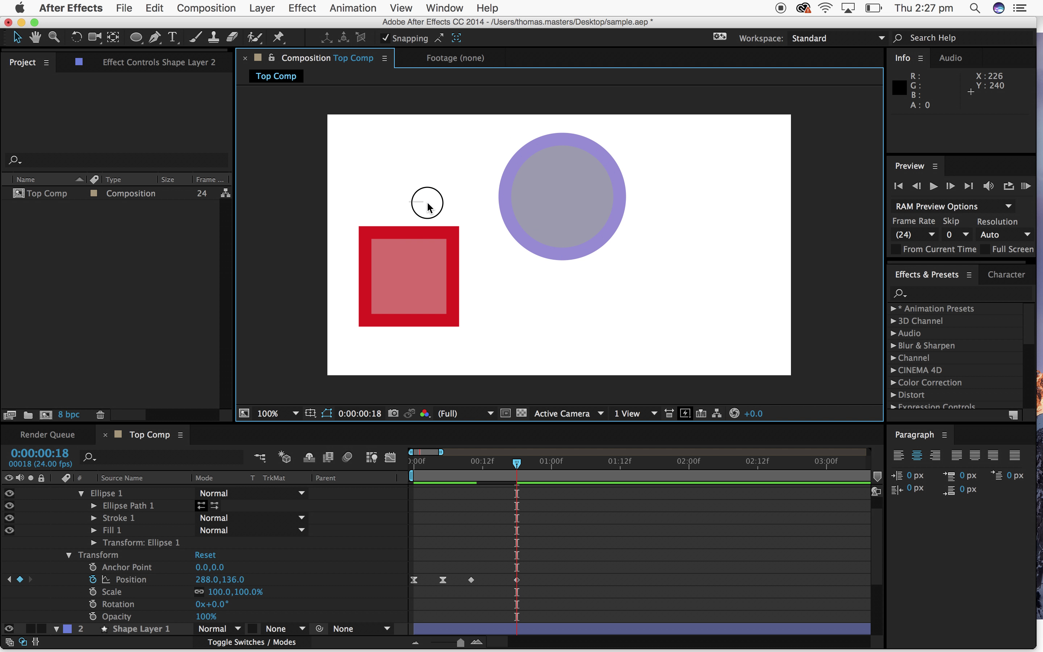
{"action": "left_click", "coordinate": [552, 214]}
{"action": "left_click_drag", "start_coordinate": [374, 249], "coordinate": [333, 111]}
{"action": "left_click", "coordinate": [399, 156]}
{"action": "left_click", "coordinate": [586, 218]}
{"action": "left_click_drag", "start_coordinate": [573, 235], "coordinate": [812, 85]}
{"action": "key", "text": "space"}
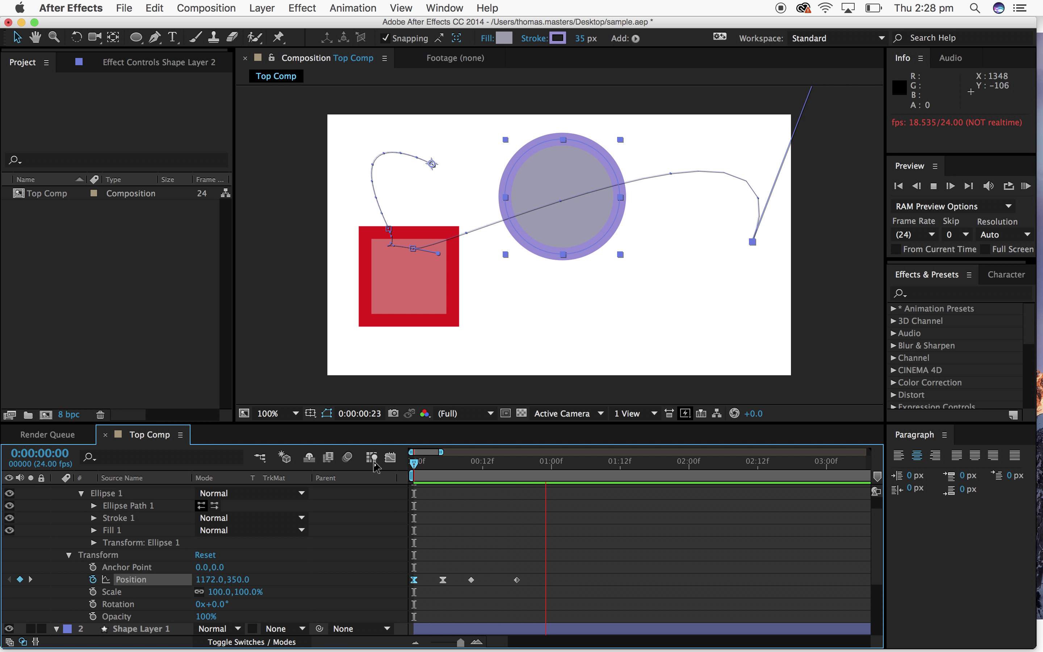
{"action": "key", "text": "space"}
{"action": "key", "text": "super+z"}
{"action": "key", "text": "super+z"}
{"action": "key", "text": "super+z"}
{"action": "key", "text": "super+z"}
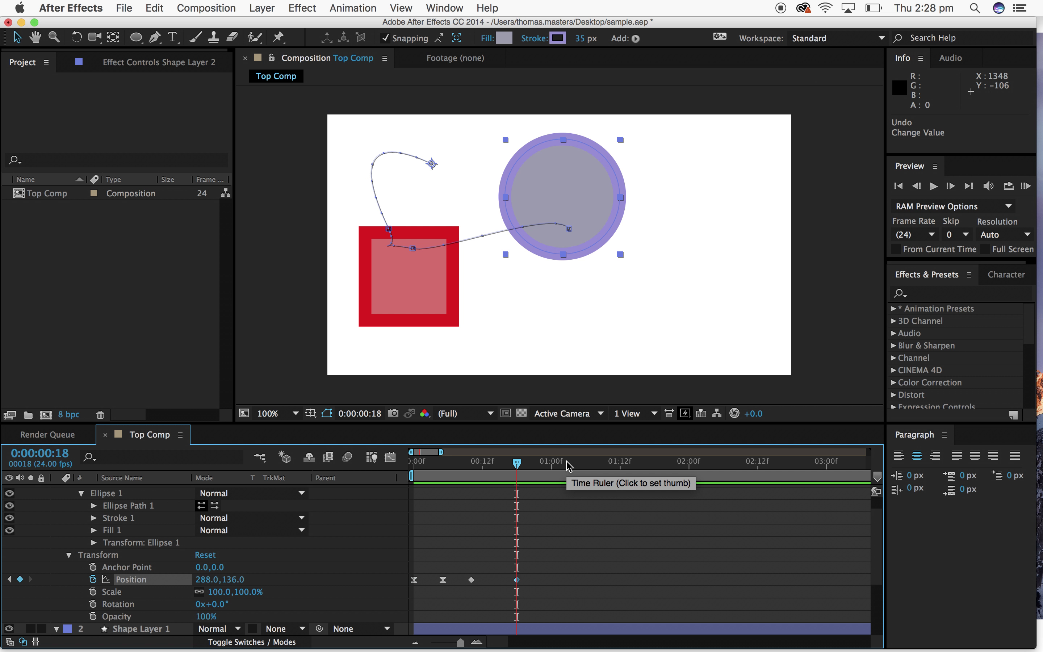
{"action": "key", "text": "super+z"}
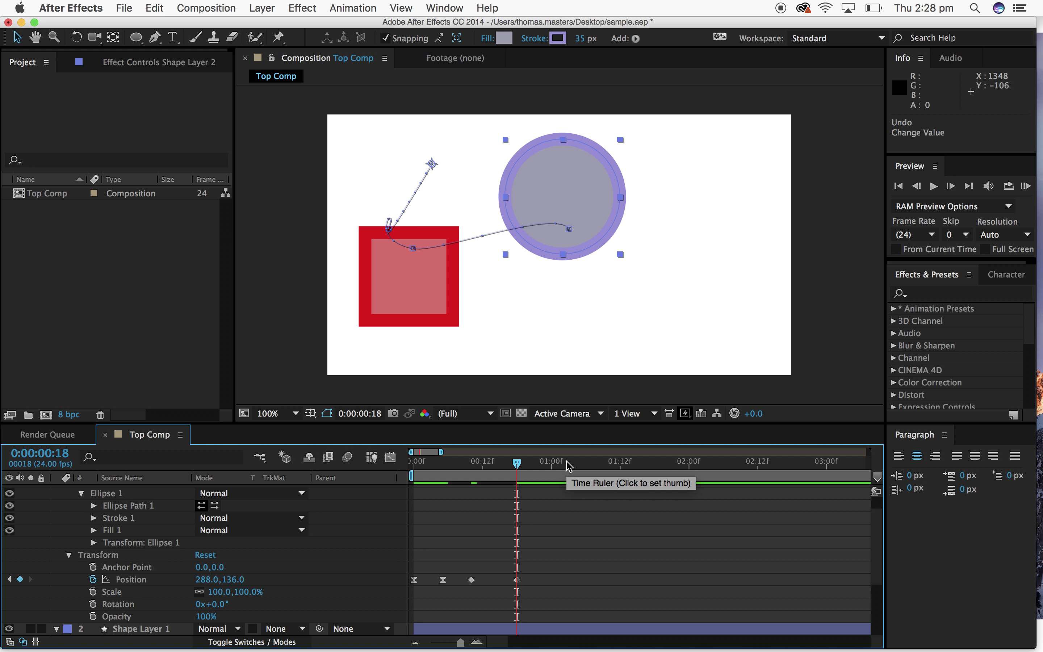
{"action": "key", "text": "super+z"}
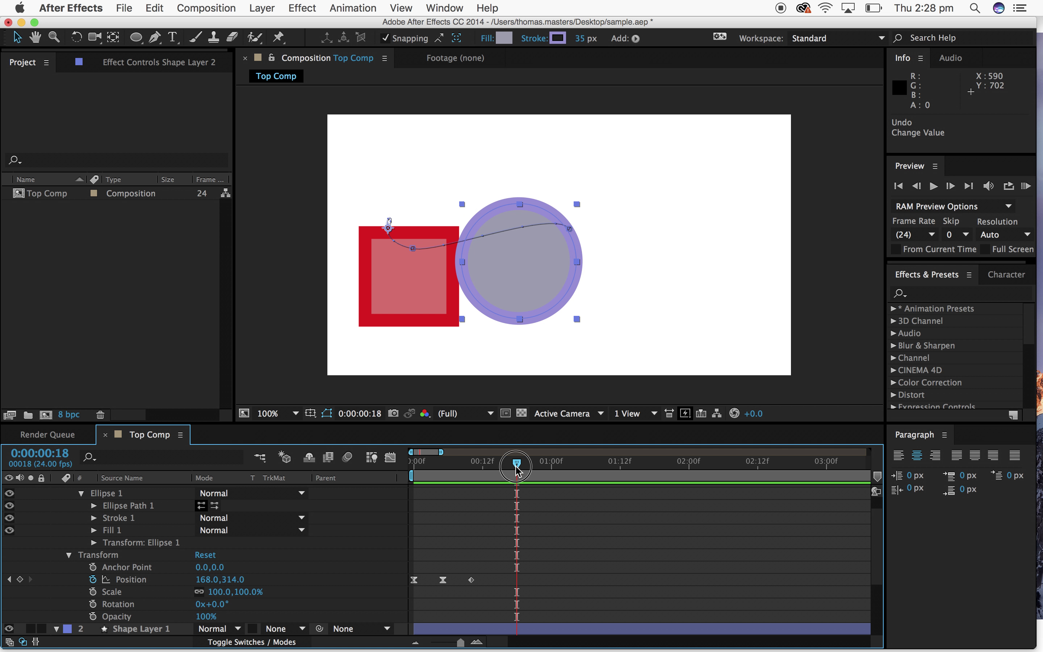
{"action": "key", "text": "space"}
{"action": "key", "text": "space"}
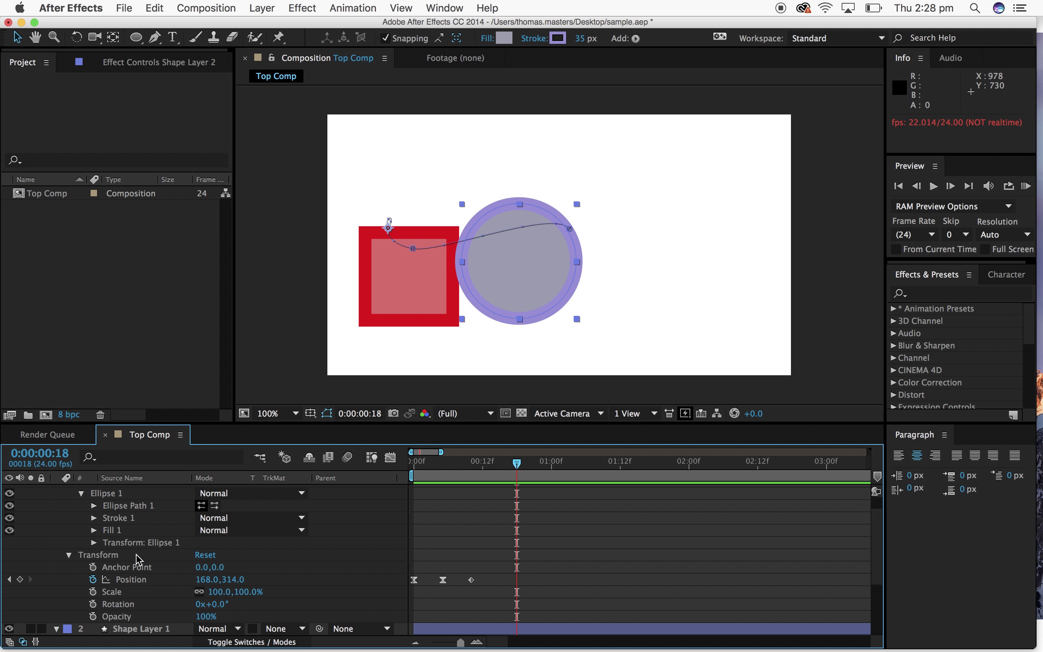
Return the current time to 0:00:00:00, with the circle at its 666,314 start.
{"action": "scroll", "coordinate": [138, 559], "scroll_direction": "down", "scroll_amount": 1}
{"action": "scroll", "coordinate": [138, 559], "scroll_direction": "up", "scroll_amount": 3}
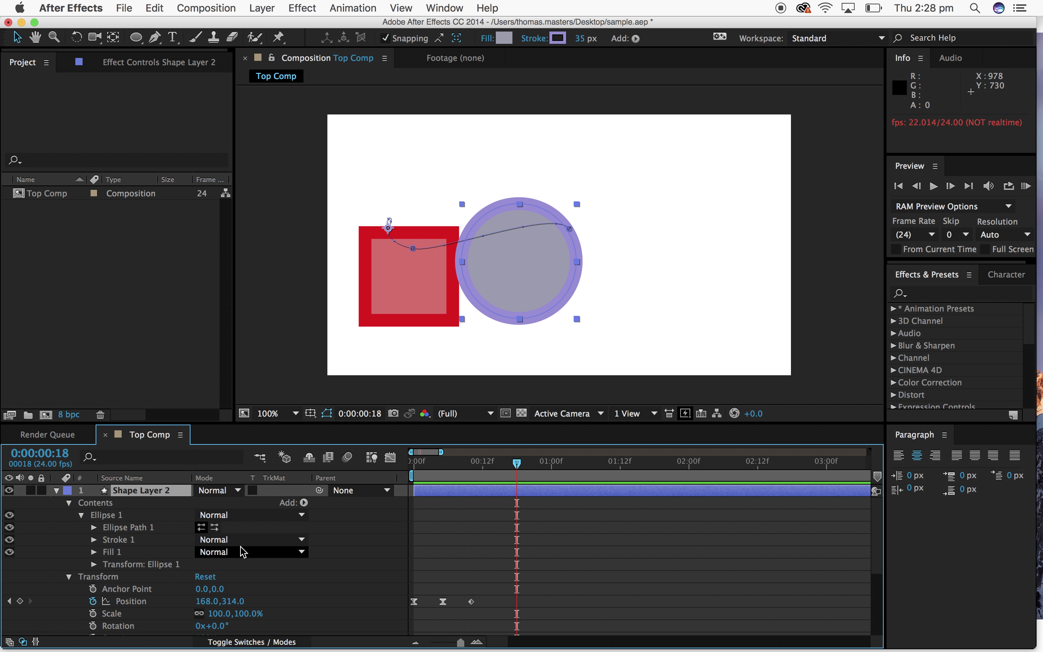
{"action": "left_click_drag", "start_coordinate": [517, 473], "coordinate": [401, 461]}
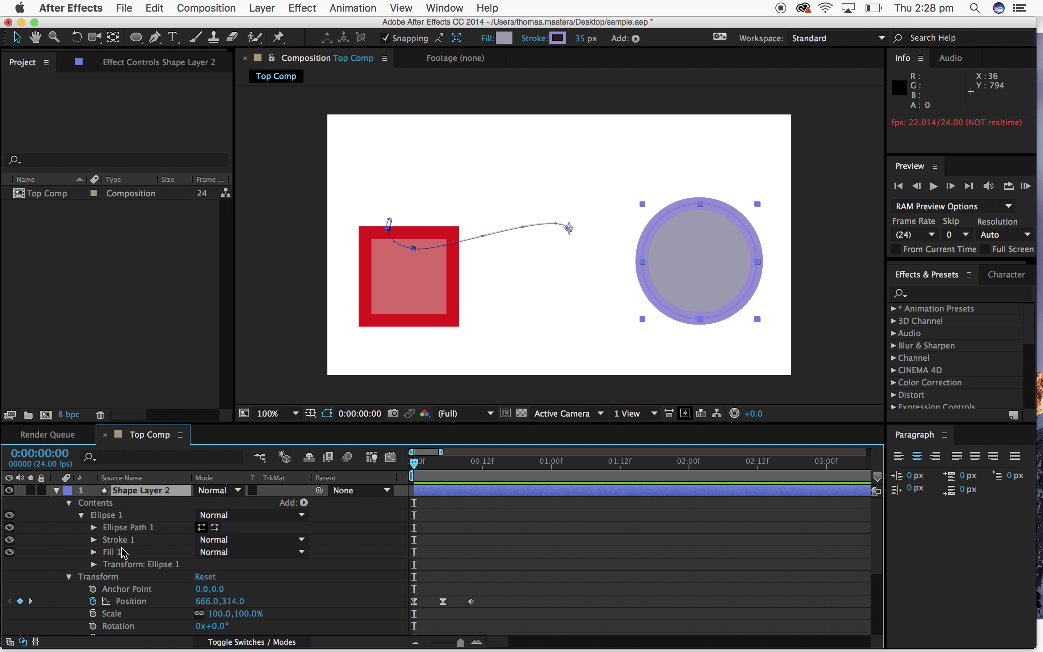
{"action": "scroll", "coordinate": [98, 602], "scroll_direction": "down", "scroll_amount": 3}
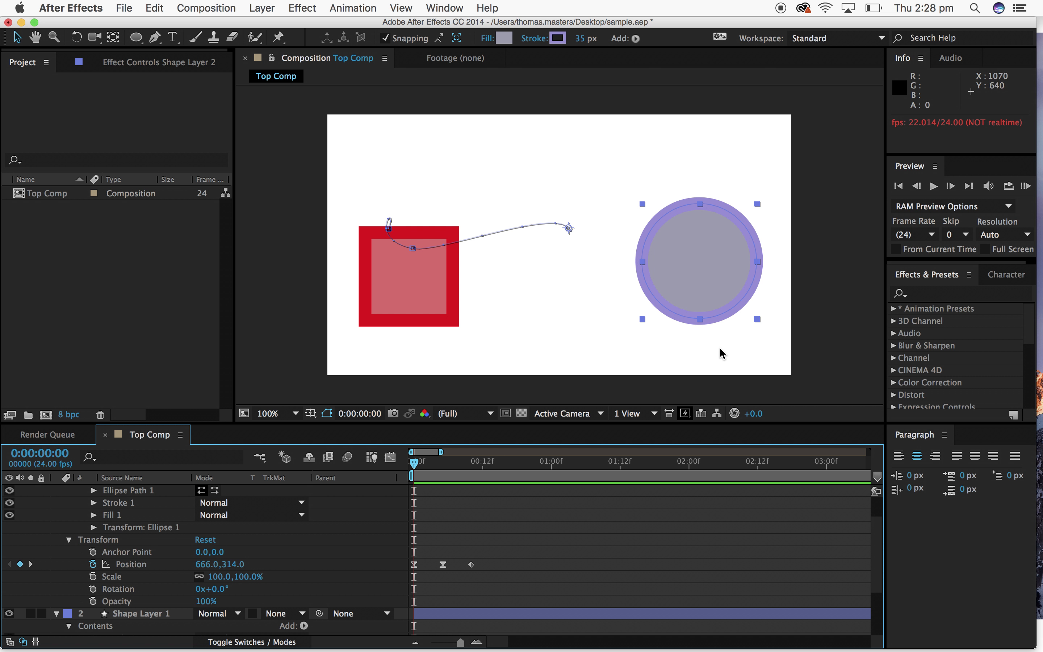
Keyframe the red square's Rotation at 0 on frame 0 and 15 revolutions on frame 6.
{"action": "left_click", "coordinate": [414, 314]}
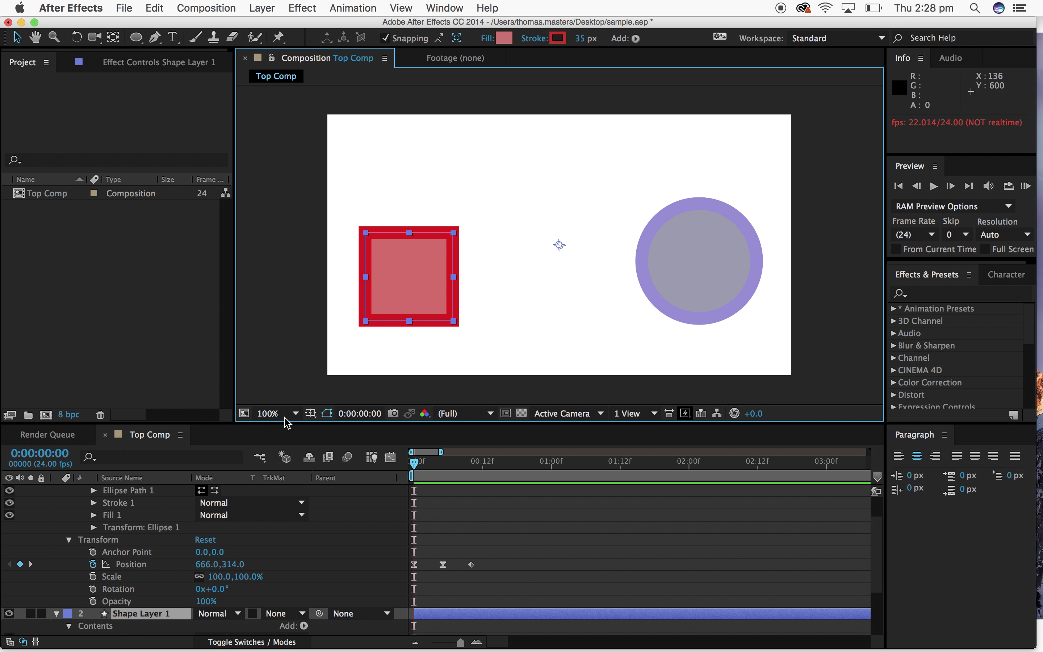
{"action": "scroll", "coordinate": [175, 530], "scroll_direction": "down", "scroll_amount": 7}
{"action": "left_click", "coordinate": [93, 617]}
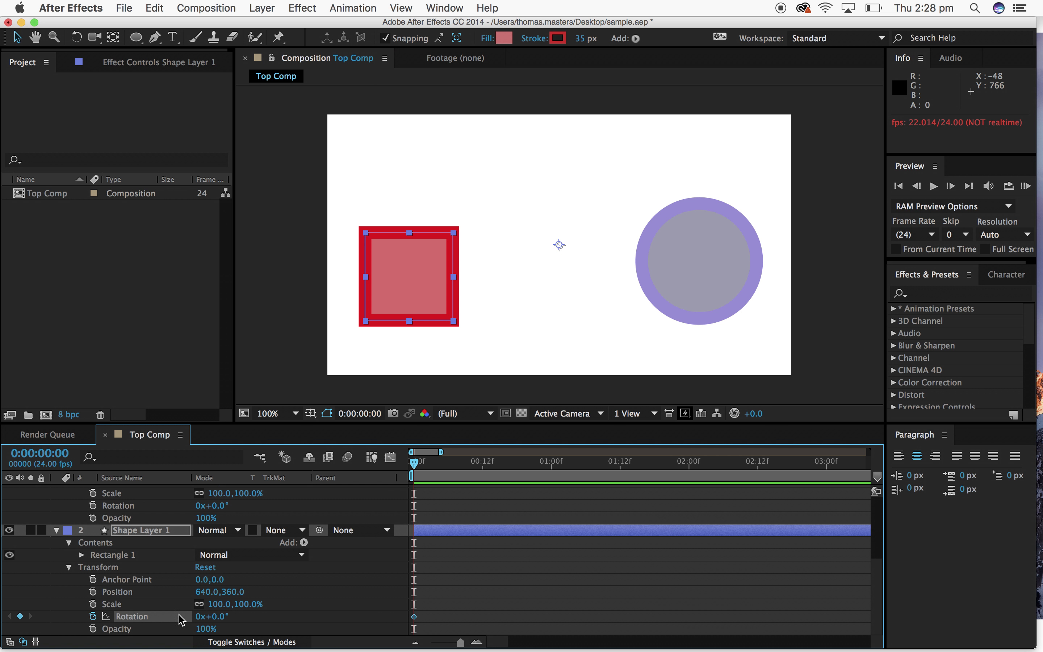
{"action": "left_click", "coordinate": [417, 469]}
{"action": "left_click_drag", "start_coordinate": [418, 468], "coordinate": [449, 469]}
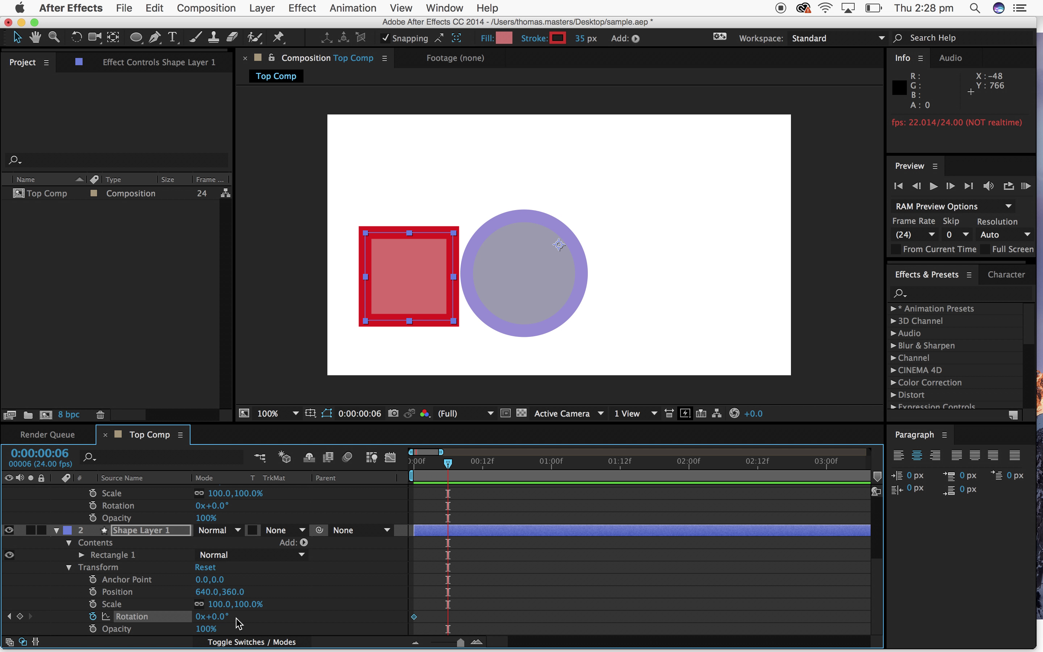
{"action": "left_click", "coordinate": [201, 617]}
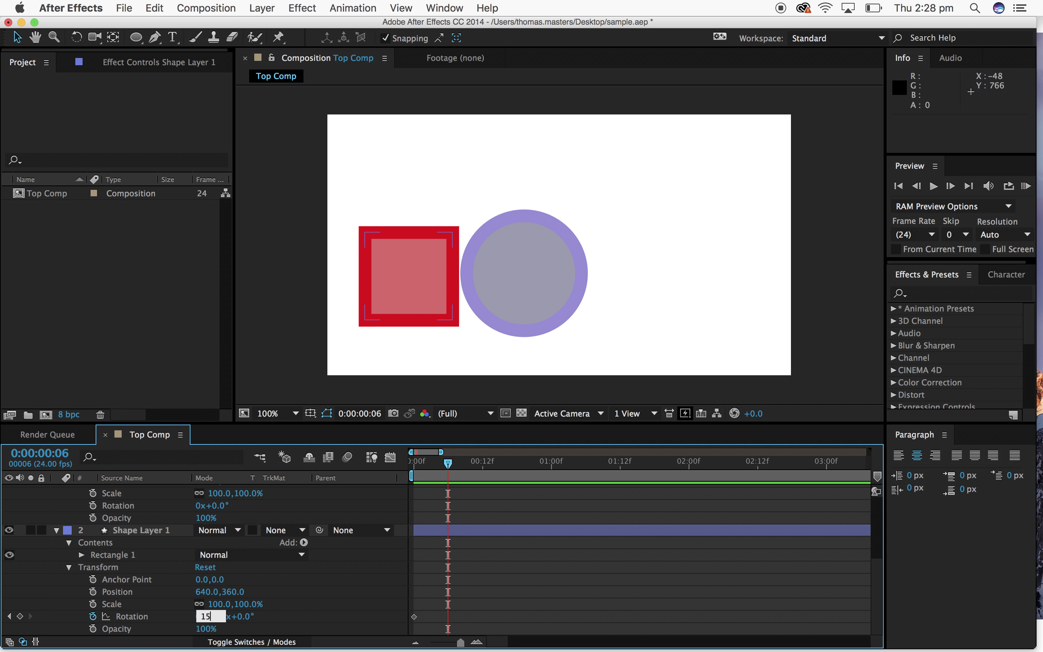
{"action": "type", "text": "15"}
{"action": "key", "text": "Return"}
After previewing, reduce the frame-6 Rotation to 3 revolutions and return to frame 0.
{"action": "left_click_drag", "start_coordinate": [446, 471], "coordinate": [412, 469]}
{"action": "key", "text": "space"}
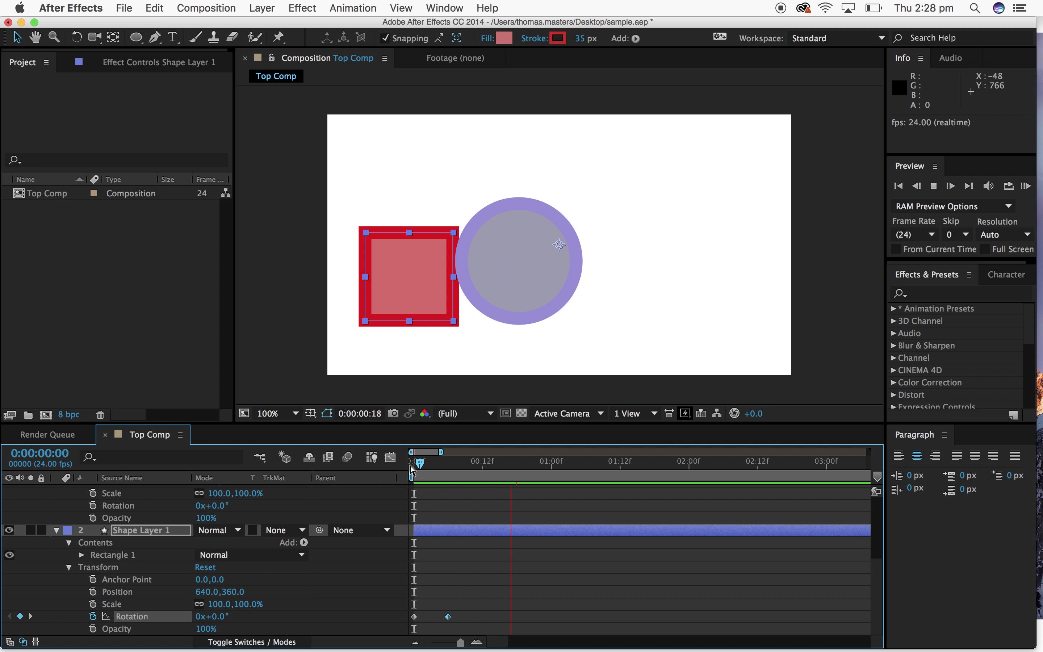
{"action": "key", "text": "space"}
{"action": "mouse_move", "coordinate": [431, 466]}
{"action": "left_mouse_down"}
{"action": "mouse_move", "coordinate": [431, 481]}
{"action": "mouse_move", "coordinate": [437, 465]}
{"action": "mouse_move", "coordinate": [451, 469]}
{"action": "left_mouse_up"}
{"action": "left_click", "coordinate": [201, 616]}
{"action": "type", "text": "3"}
{"action": "key", "text": "Return"}
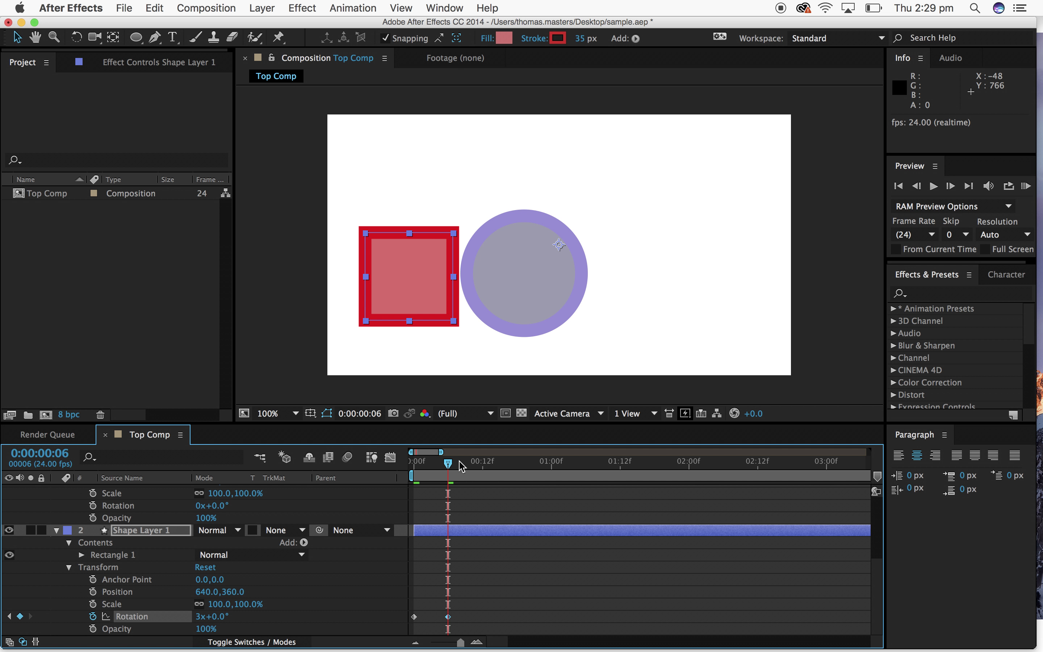
{"action": "left_click_drag", "start_coordinate": [449, 466], "coordinate": [426, 464]}
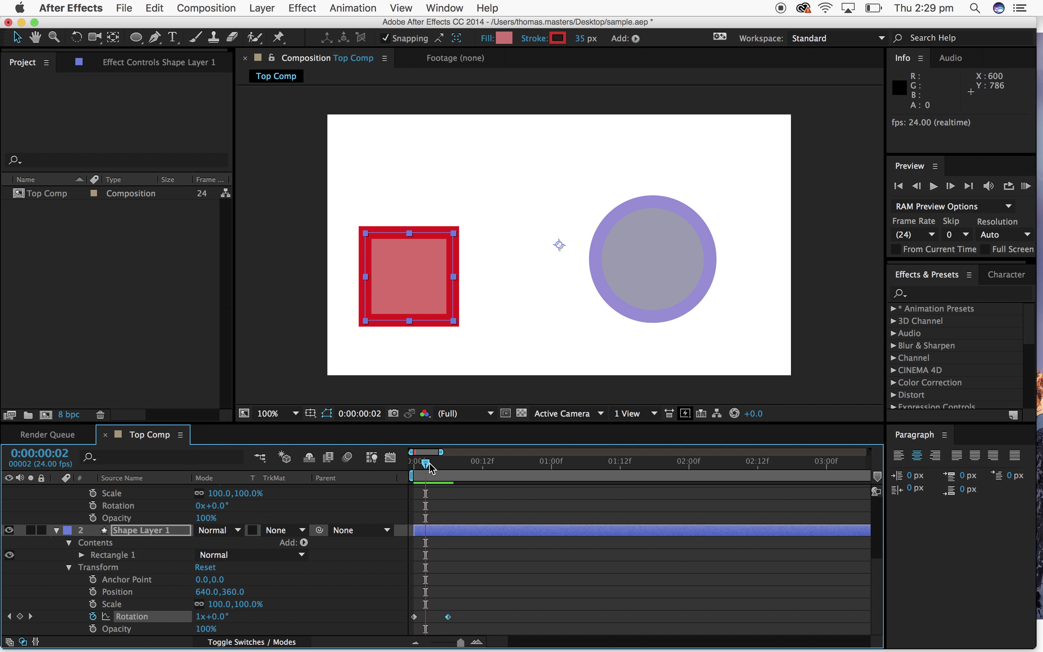
{"action": "left_click", "coordinate": [413, 471]}
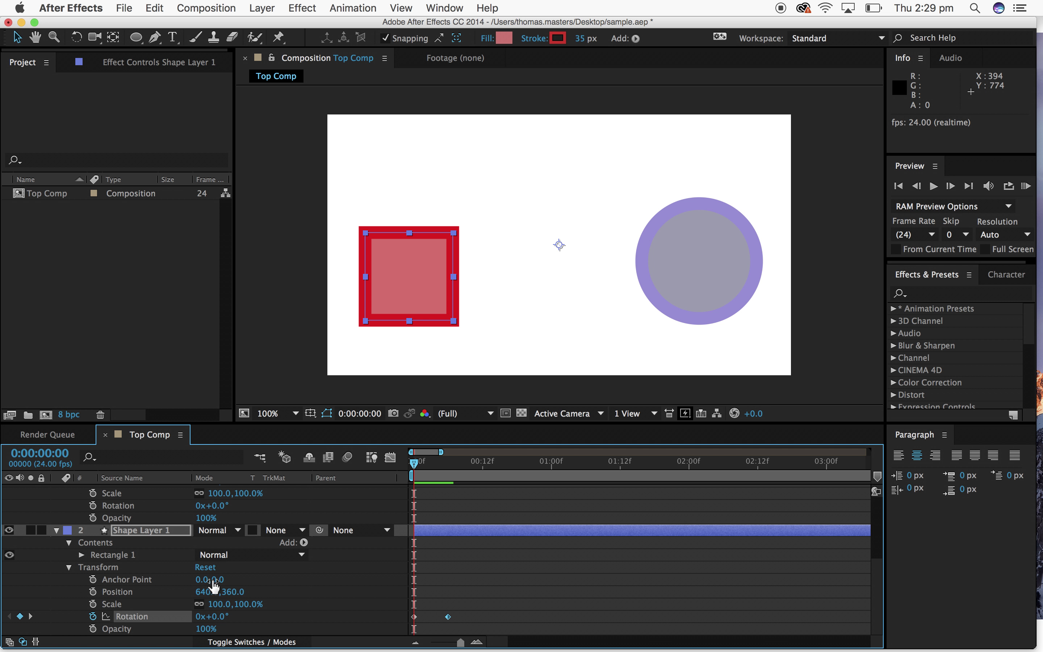
Scrub Shape Layer 1's Anchor Point to -411,86 so the square pivots on its centre.
{"action": "left_click_drag", "start_coordinate": [203, 586], "coordinate": [41, 580]}
{"action": "left_click_drag", "start_coordinate": [204, 582], "coordinate": [120, 582]}
{"action": "left_click_drag", "start_coordinate": [228, 580], "coordinate": [284, 585]}
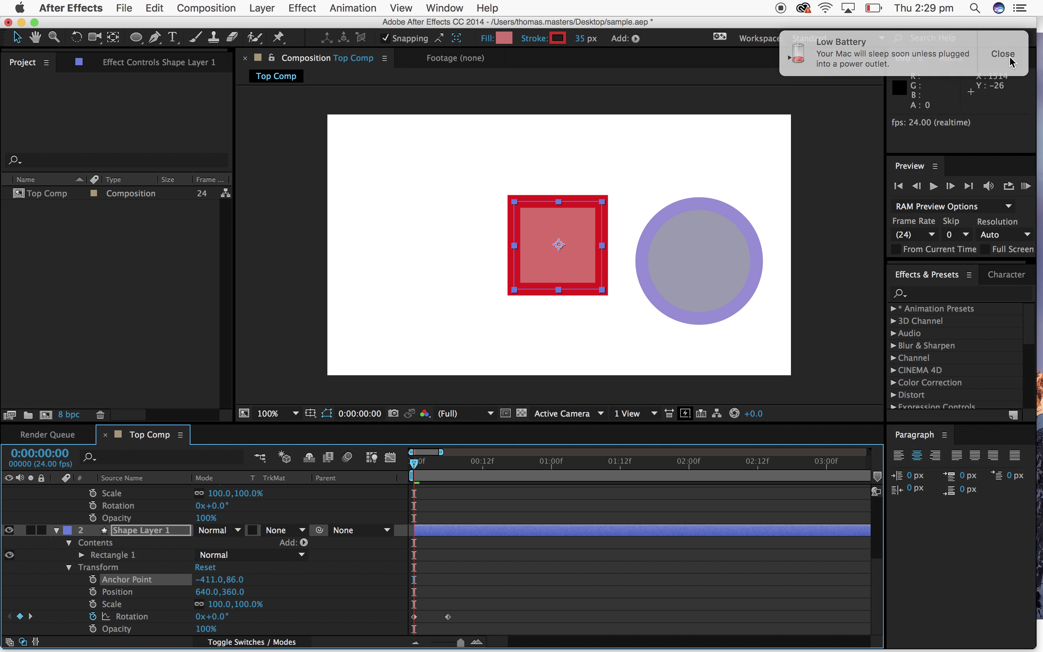
Preview the spin, then drag the square back left to Position 222,408.
{"action": "key", "text": "space"}
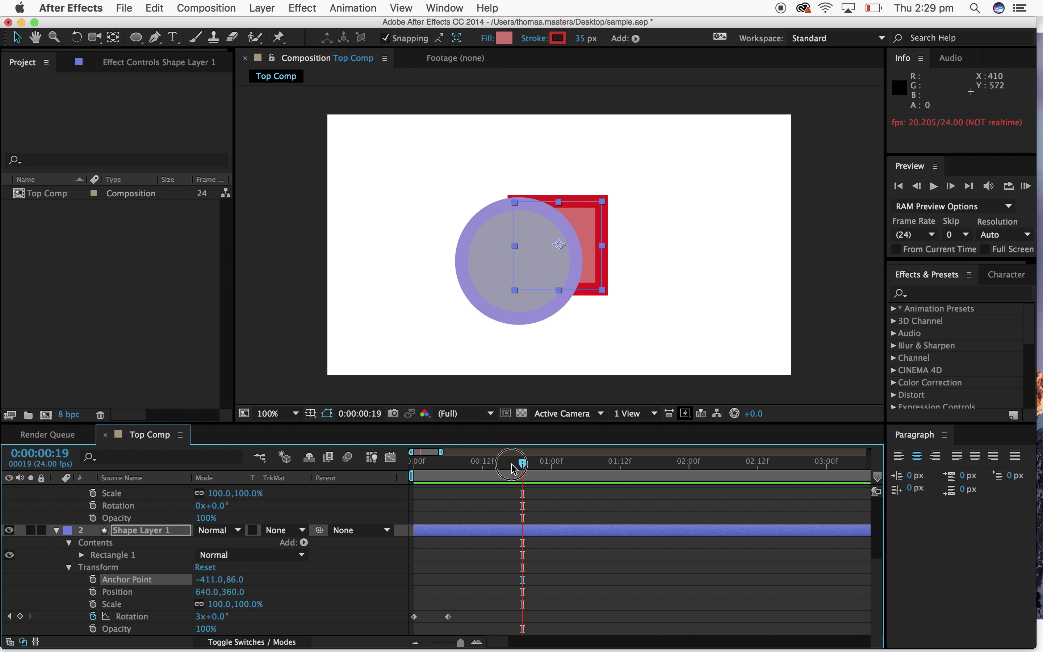
{"action": "left_click", "coordinate": [451, 464]}
{"action": "left_click_drag", "start_coordinate": [451, 464], "coordinate": [387, 475]}
{"action": "left_click_drag", "start_coordinate": [560, 267], "coordinate": [409, 283]}
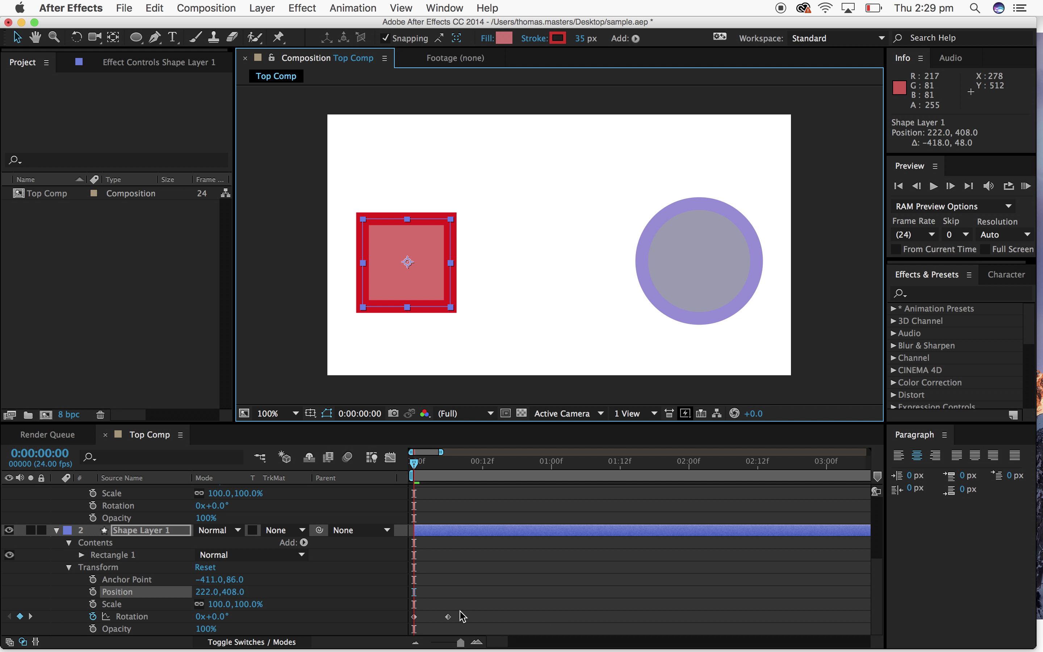
{"action": "mouse_move", "coordinate": [415, 463]}
{"action": "left_mouse_down"}
{"action": "mouse_move", "coordinate": [449, 465]}
{"action": "mouse_move", "coordinate": [406, 472]}
{"action": "left_mouse_up"}
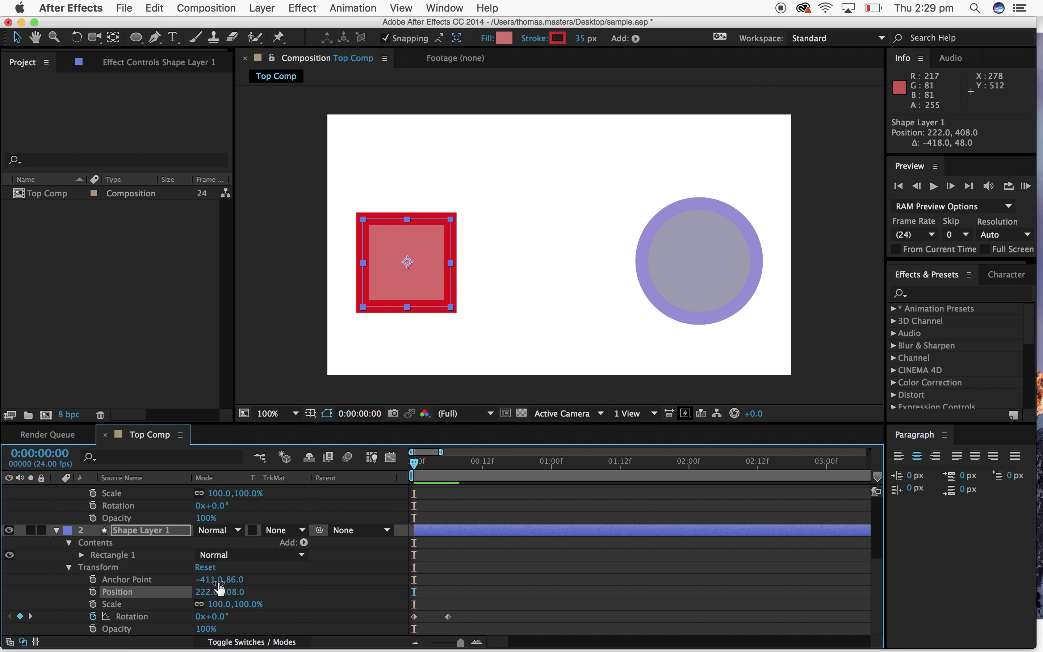
Set the square's frame-0 Rotation to 0x+90.0° and preview the spin.
{"action": "left_click", "coordinate": [218, 613]}
{"action": "key", "text": "Return"}
{"action": "left_click", "coordinate": [423, 464]}
{"action": "mouse_move", "coordinate": [423, 465]}
{"action": "left_mouse_down"}
{"action": "mouse_move", "coordinate": [454, 464]}
{"action": "mouse_move", "coordinate": [415, 464]}
{"action": "left_mouse_up"}
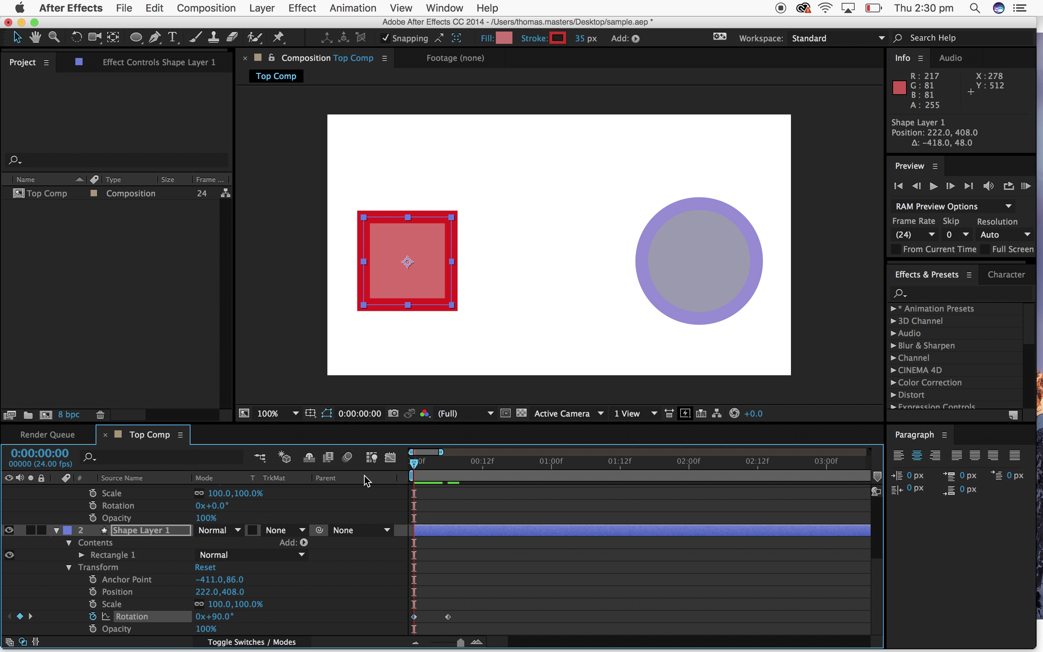
{"action": "key", "text": "KP_0"}
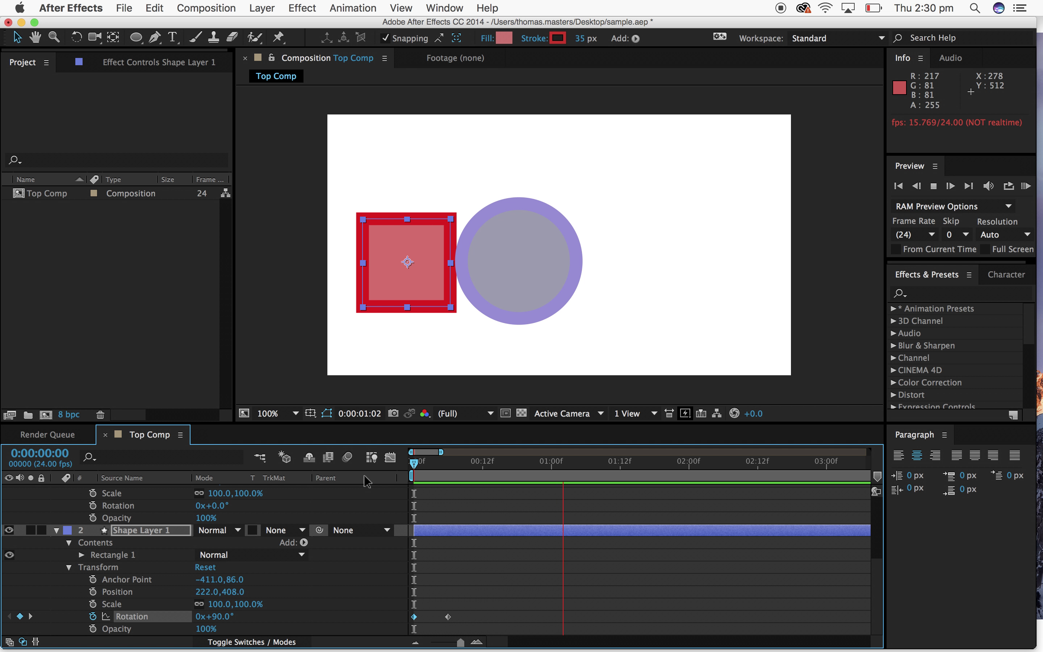
{"action": "key", "text": "space"}
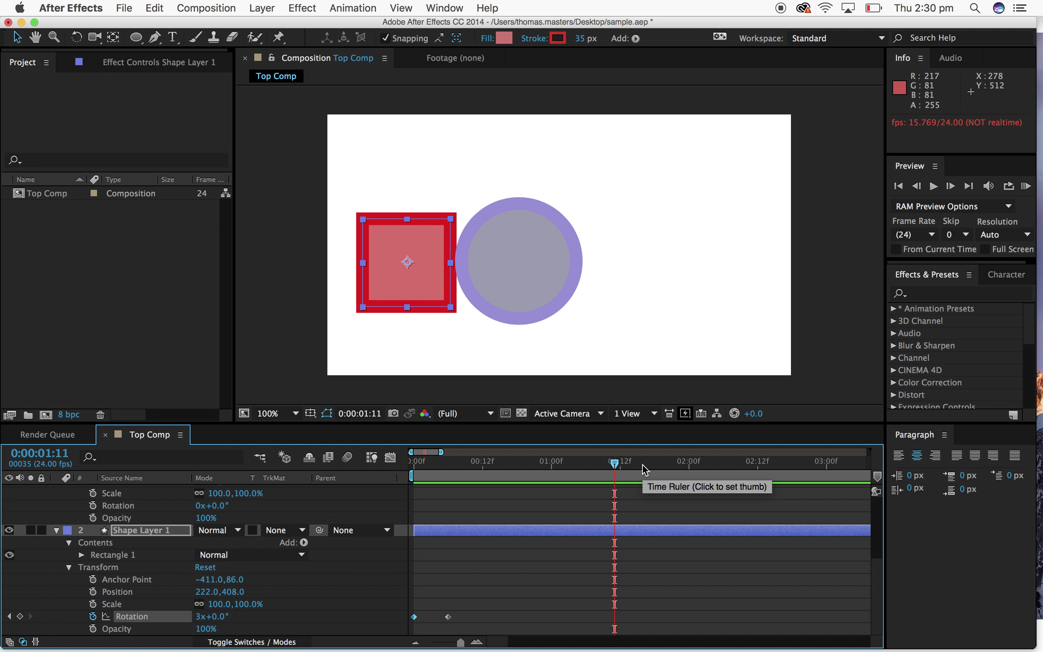
{"action": "left_click", "coordinate": [417, 466]}
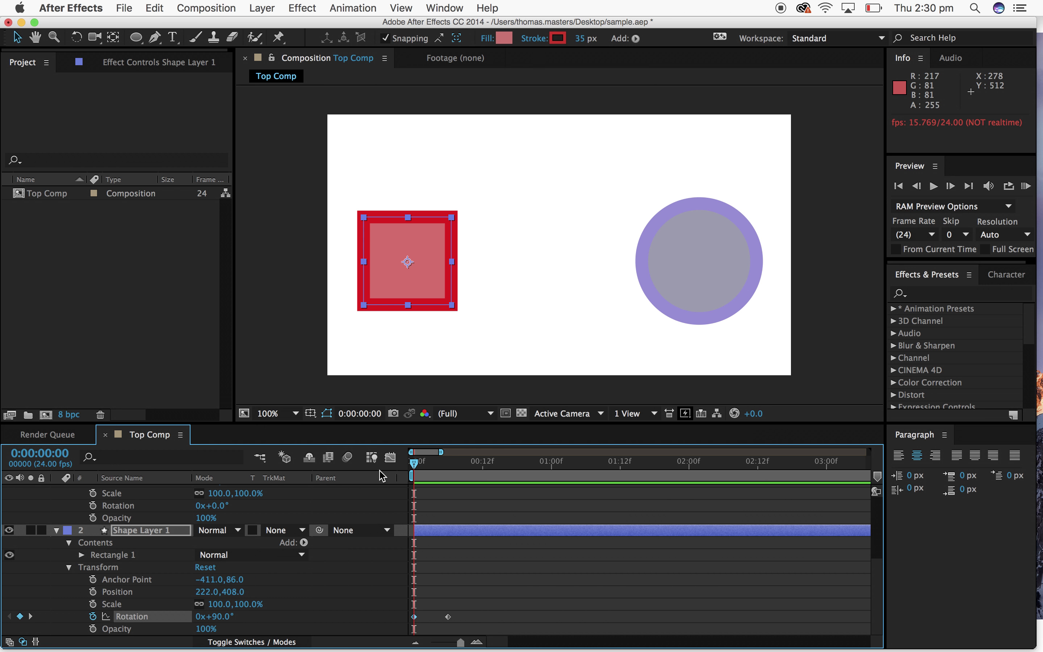
Shift the square's Rotation keyframes one frame earlier.
{"action": "left_click_drag", "start_coordinate": [416, 467], "coordinate": [390, 465]}
{"action": "mouse_move", "coordinate": [466, 628]}
{"action": "left_mouse_down"}
{"action": "mouse_move", "coordinate": [408, 599]}
{"action": "mouse_move", "coordinate": [415, 617]}
{"action": "mouse_move", "coordinate": [463, 618]}
{"action": "left_mouse_up"}
{"action": "left_click_drag", "start_coordinate": [415, 462], "coordinate": [455, 469]}
{"action": "left_click_drag", "start_coordinate": [495, 620], "coordinate": [489, 620]}
{"action": "mouse_move", "coordinate": [455, 468]}
{"action": "left_mouse_down"}
{"action": "mouse_move", "coordinate": [428, 468]}
{"action": "mouse_move", "coordinate": [477, 467]}
{"action": "mouse_move", "coordinate": [465, 468]}
{"action": "left_mouse_up"}
Move the circle's contact keyframe to frame 9 and knock it up-right to 842,-152 at frame 13.
{"action": "scroll", "coordinate": [147, 555], "scroll_direction": "up", "scroll_amount": 3}
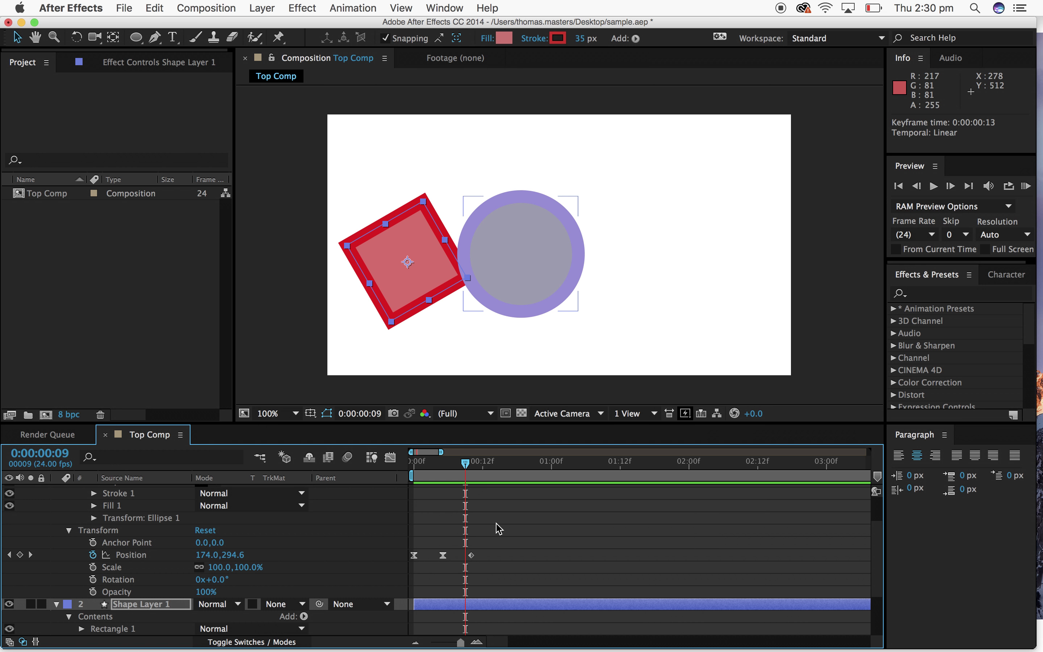
{"action": "left_click_drag", "start_coordinate": [471, 555], "coordinate": [467, 557]}
{"action": "left_click_drag", "start_coordinate": [465, 465], "coordinate": [489, 469]}
{"action": "left_click_drag", "start_coordinate": [542, 277], "coordinate": [767, 126]}
{"action": "mouse_move", "coordinate": [489, 464]}
{"action": "left_mouse_down"}
{"action": "mouse_move", "coordinate": [458, 474]}
{"action": "mouse_move", "coordinate": [431, 464]}
{"action": "mouse_move", "coordinate": [496, 461]}
{"action": "left_mouse_up"}
Push the circle's frame-13 Position further right to 1174,-152 and preview the new path.
{"action": "key", "text": "space"}
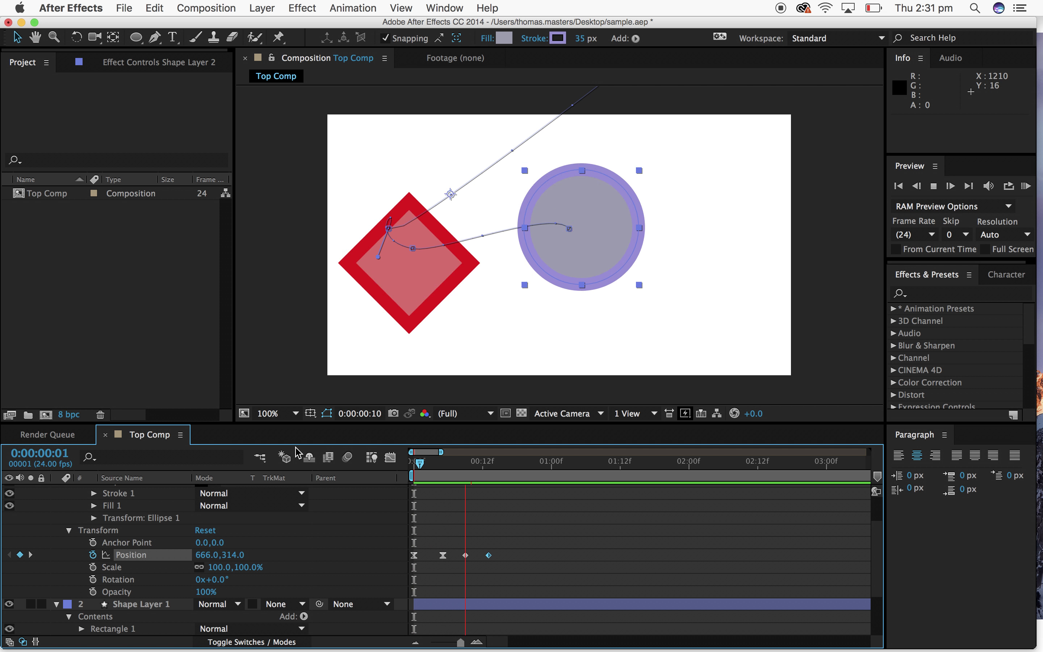
{"action": "key", "text": "space"}
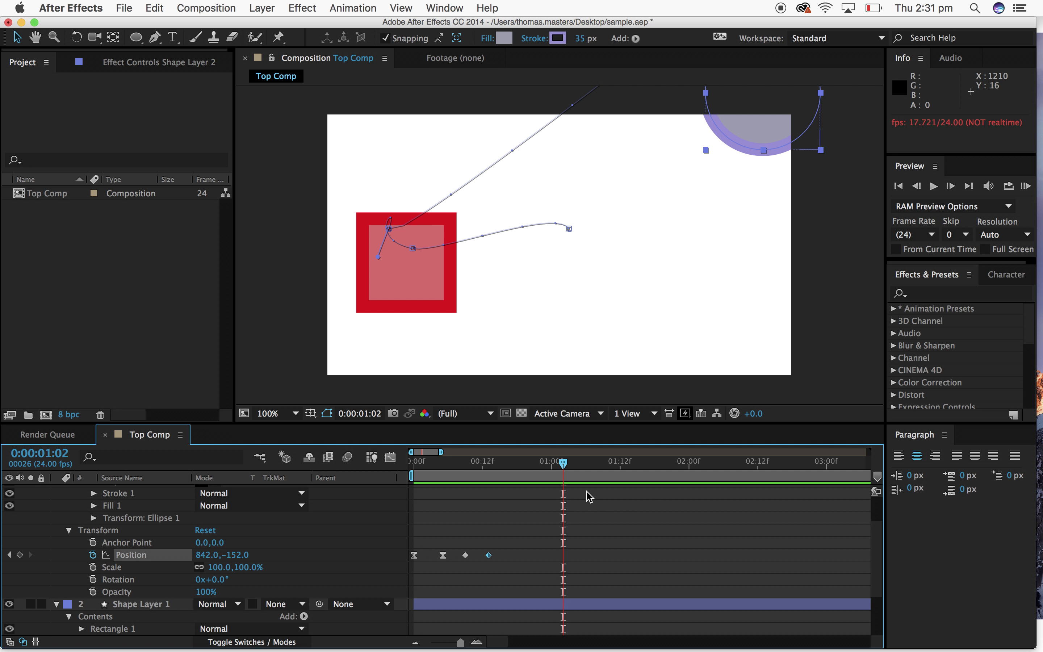
{"action": "left_click_drag", "start_coordinate": [526, 472], "coordinate": [489, 485]}
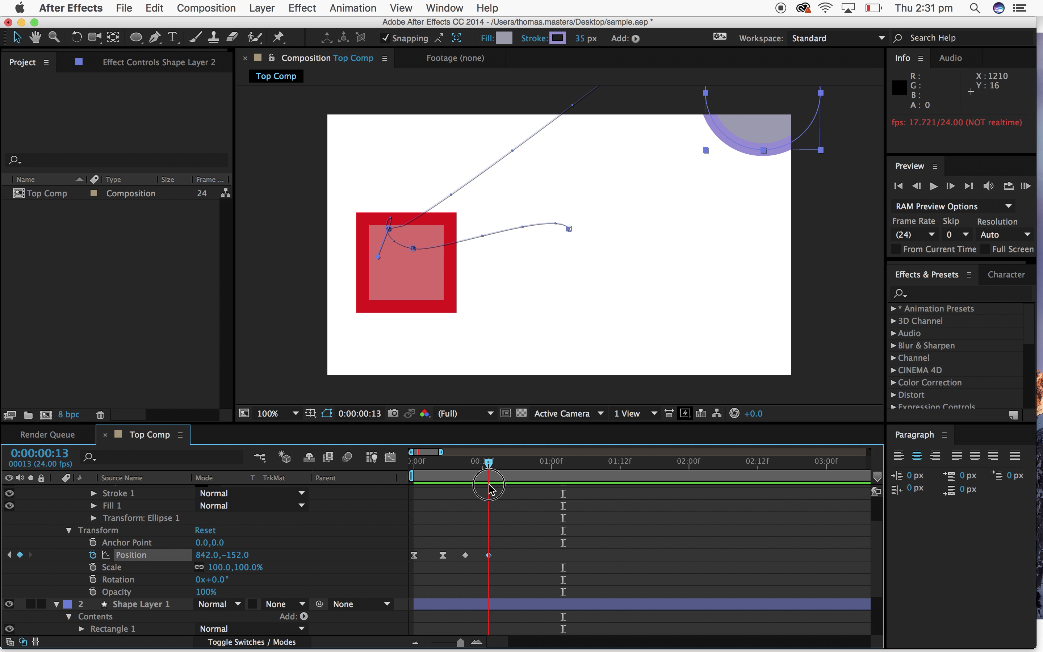
{"action": "left_click", "coordinate": [747, 136]}
{"action": "left_click_drag", "start_coordinate": [746, 132], "coordinate": [867, 133]}
{"action": "key", "text": "KP_0"}
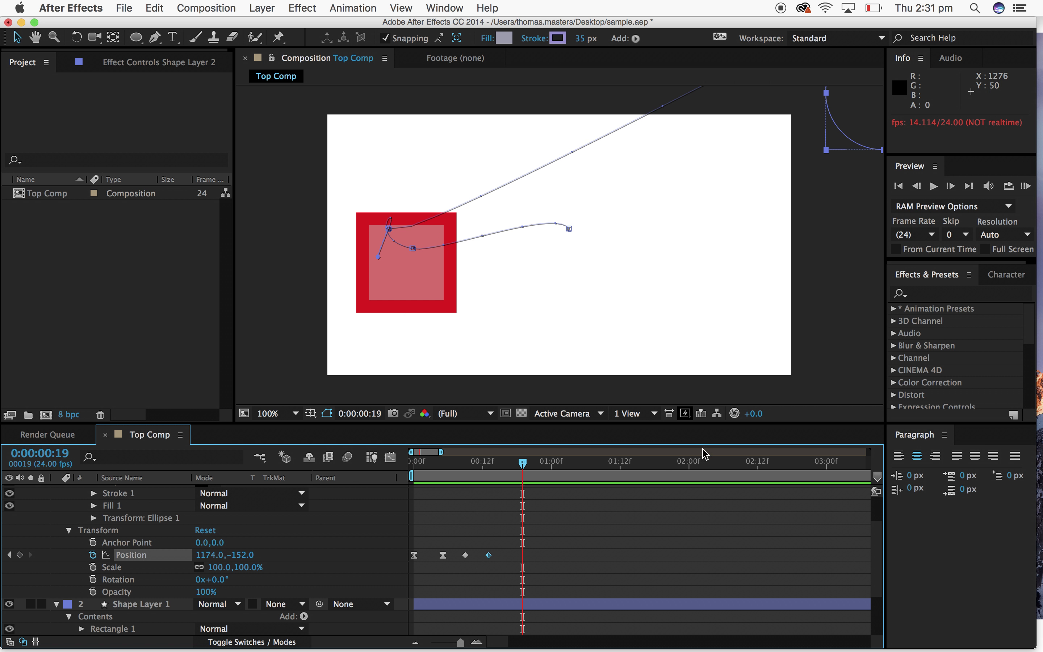
{"action": "left_click_drag", "start_coordinate": [492, 467], "coordinate": [376, 479]}
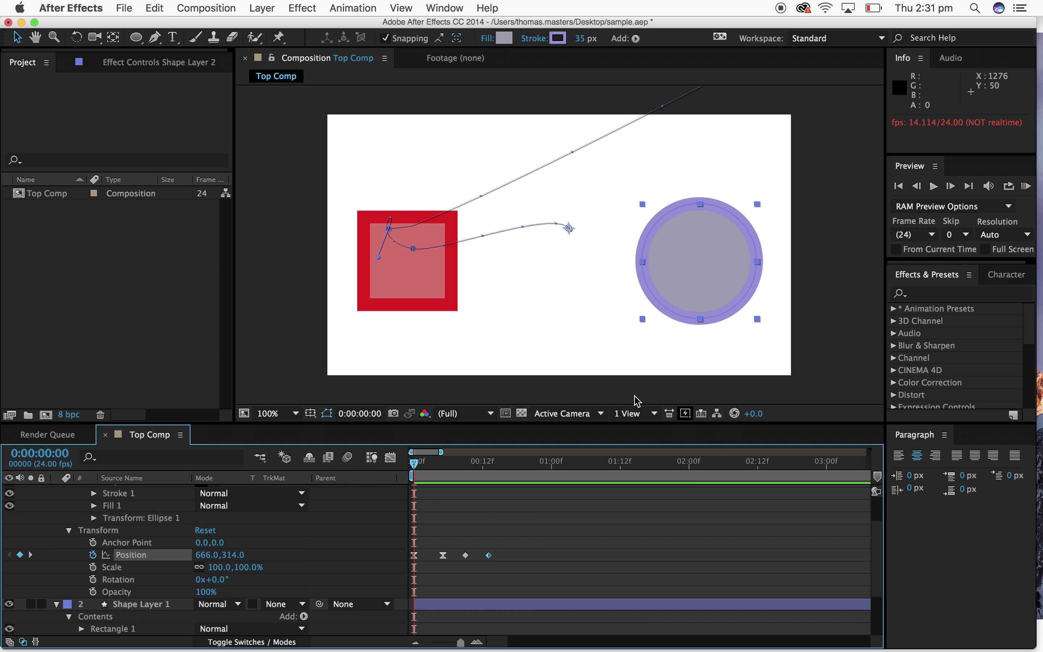
{"action": "left_click", "coordinate": [806, 350]}
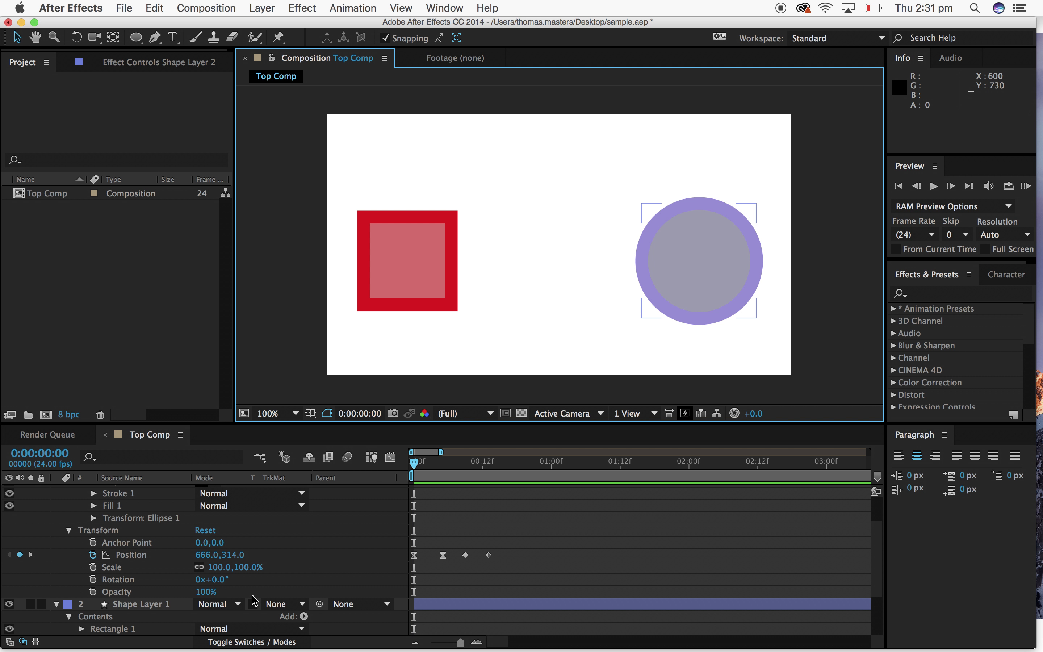
Expand Rectangle 1 > Fill 1 and keyframe the square's pink fill Color at frame 0.
{"action": "left_click", "coordinate": [398, 281]}
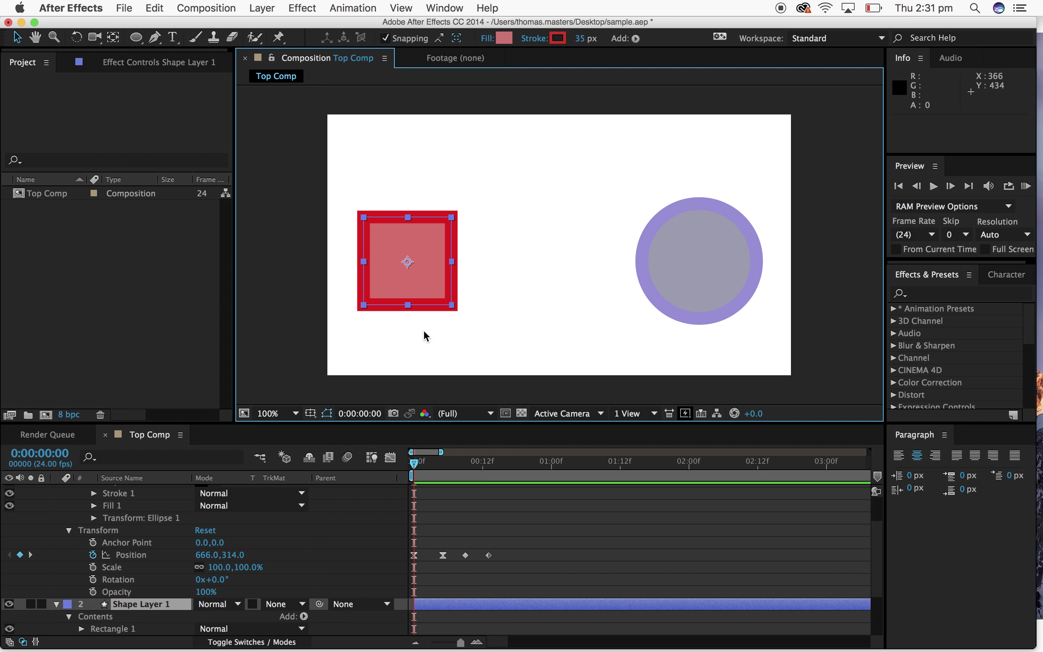
{"action": "scroll", "coordinate": [160, 559], "scroll_direction": "down", "scroll_amount": 3}
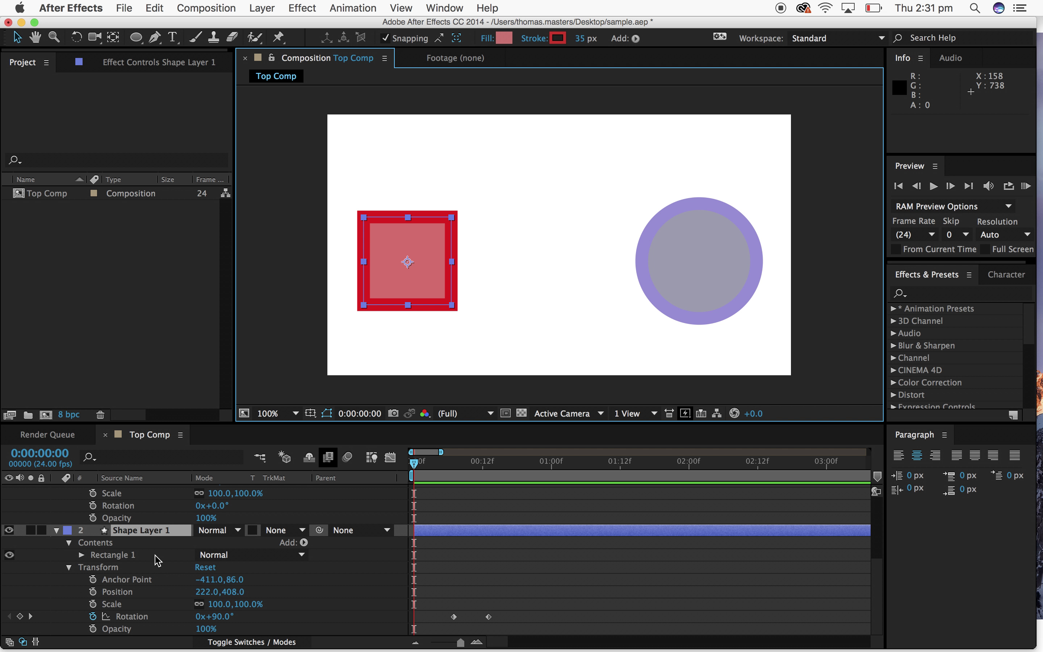
{"action": "left_click", "coordinate": [81, 555]}
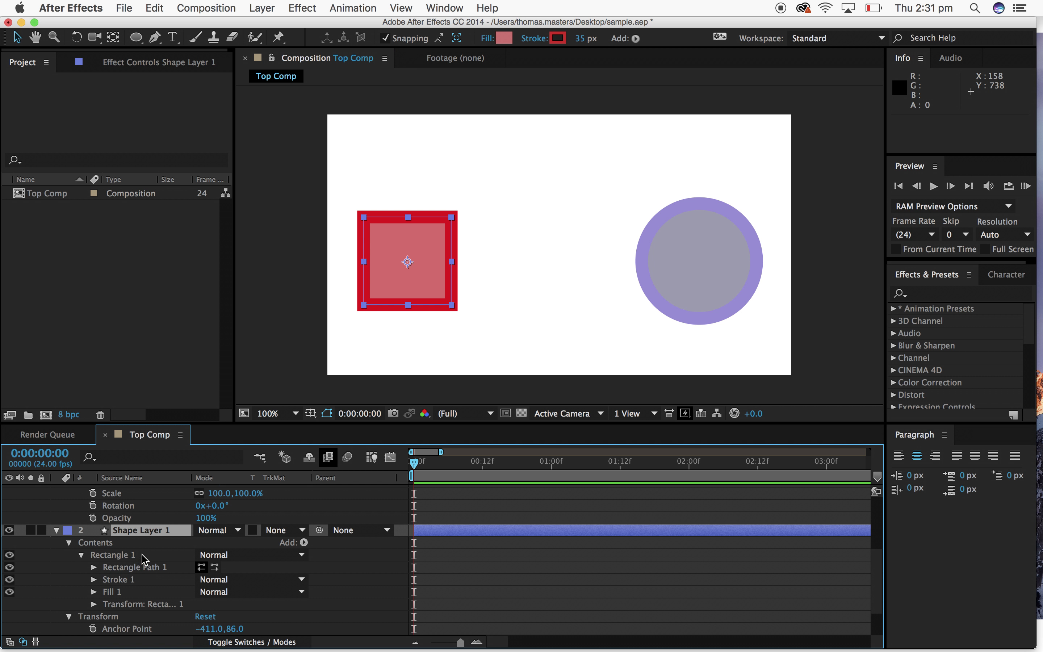
{"action": "left_click", "coordinate": [110, 592]}
{"action": "scroll", "coordinate": [111, 578], "scroll_direction": "down", "scroll_amount": 3}
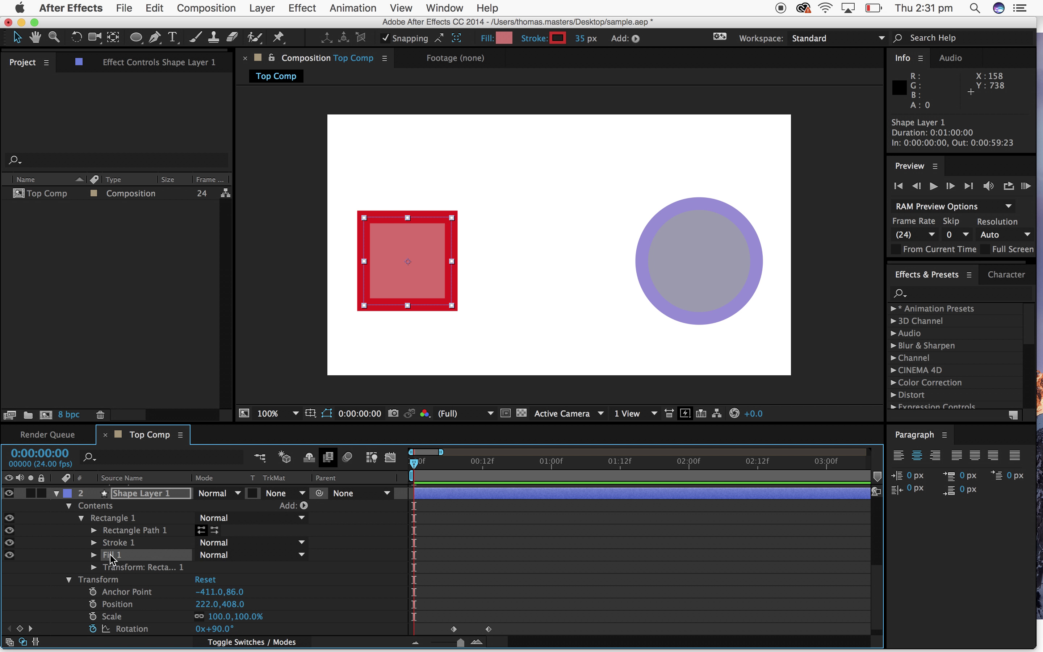
{"action": "left_click", "coordinate": [94, 555]}
{"action": "scroll", "coordinate": [205, 518], "scroll_direction": "down", "scroll_amount": 3}
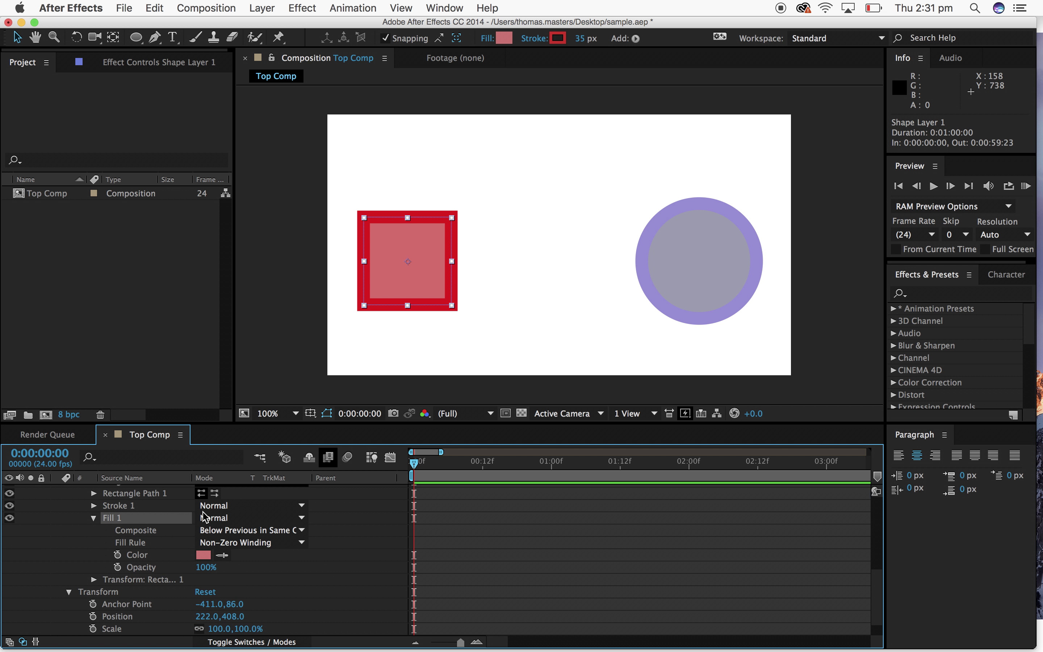
{"action": "left_click", "coordinate": [118, 555]}
Set the square's fill colour to light blue at frame 4.
{"action": "left_click", "coordinate": [414, 465]}
{"action": "left_click_drag", "start_coordinate": [415, 465], "coordinate": [437, 467]}
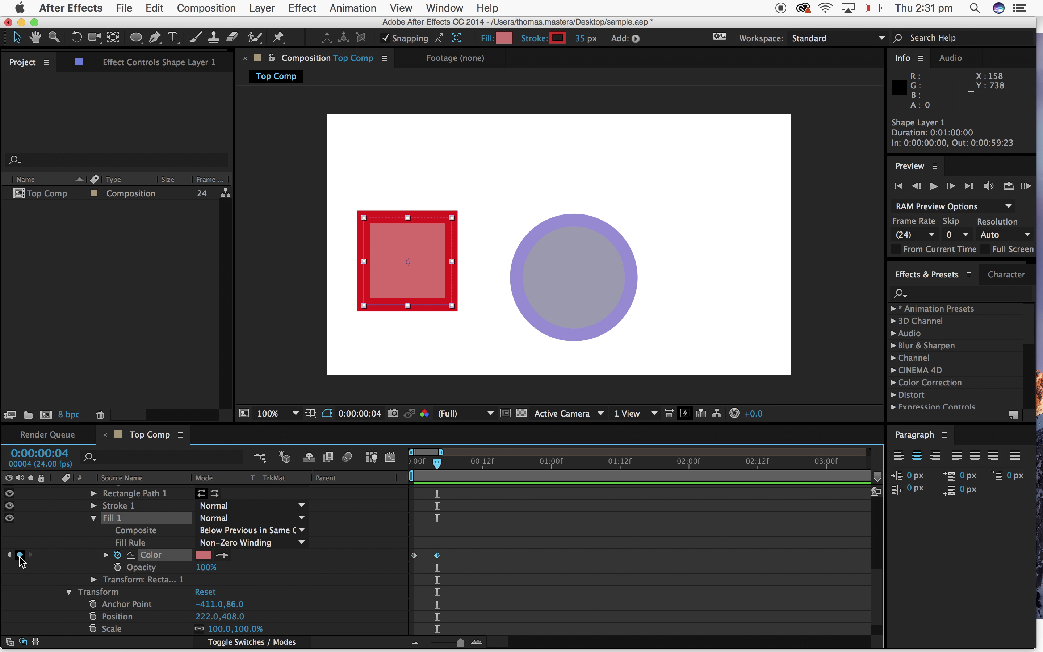
{"action": "left_click", "coordinate": [203, 555]}
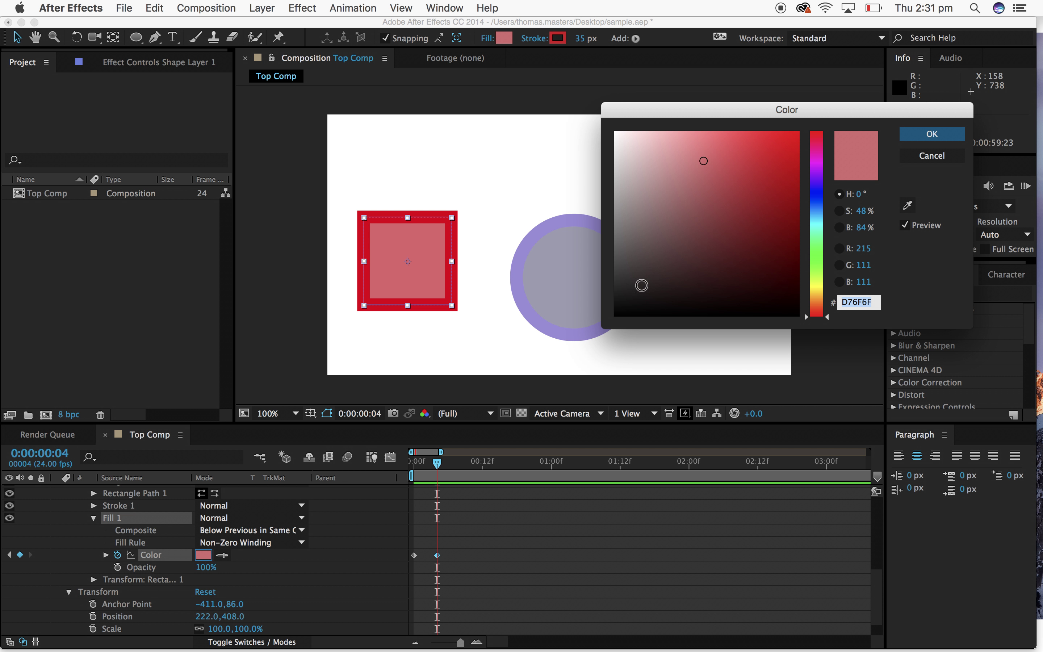
{"action": "left_click", "coordinate": [824, 218]}
{"action": "left_click", "coordinate": [932, 134]}
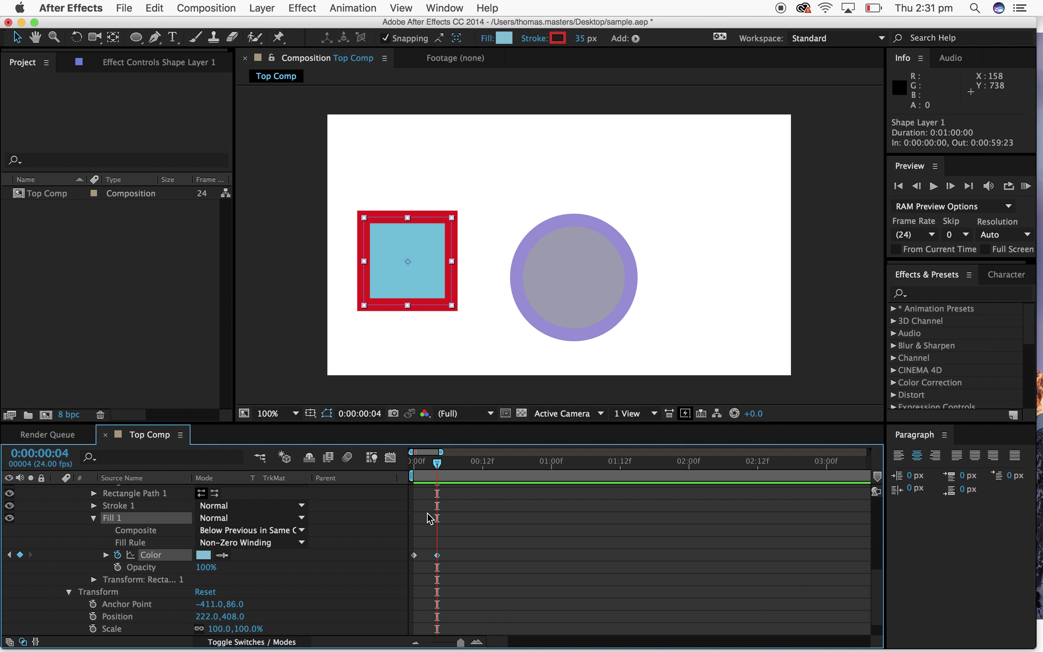
Key the fill to bright red (F50505) at frame 8 and preview the colour change.
{"action": "left_click_drag", "start_coordinate": [438, 472], "coordinate": [459, 473]}
{"action": "left_click", "coordinate": [20, 555]}
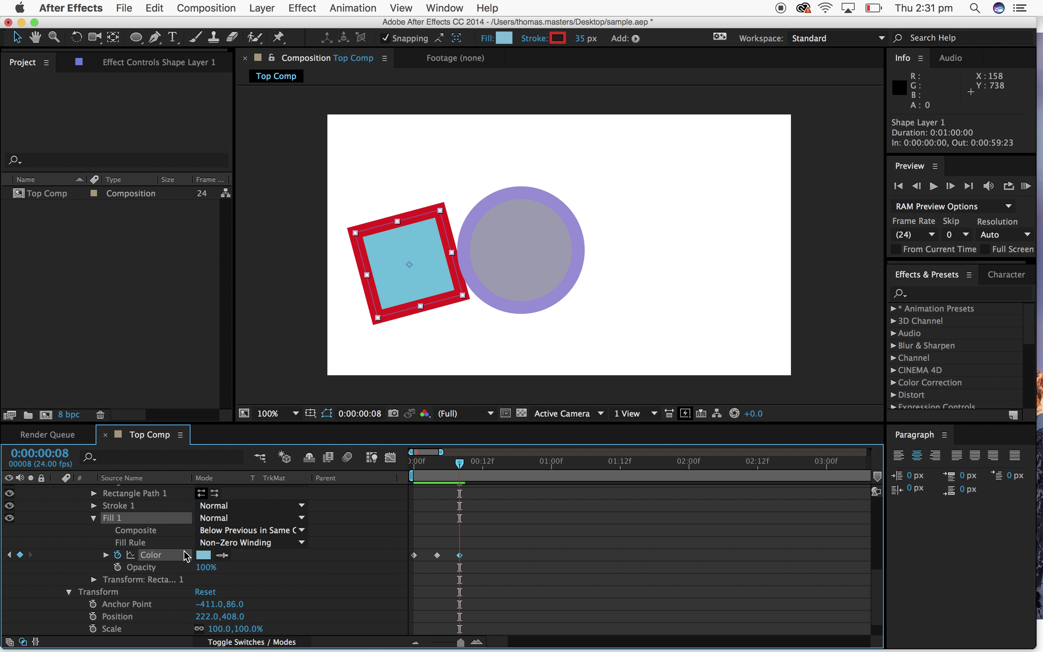
{"action": "left_click", "coordinate": [205, 554]}
{"action": "left_click", "coordinate": [818, 138]}
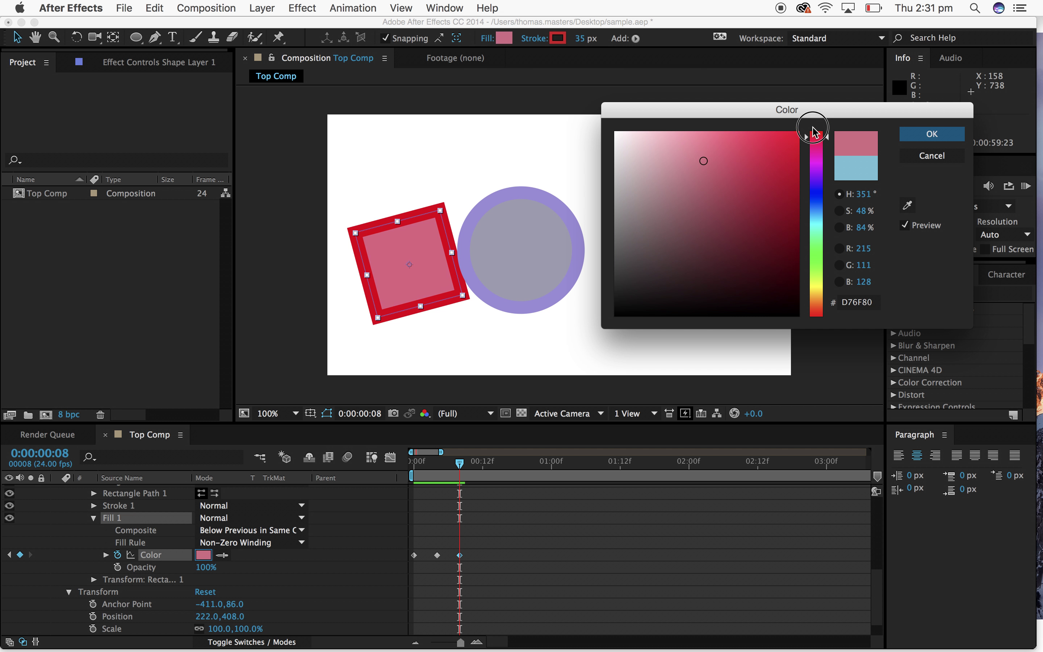
{"action": "left_click_drag", "start_coordinate": [755, 197], "coordinate": [852, 125]}
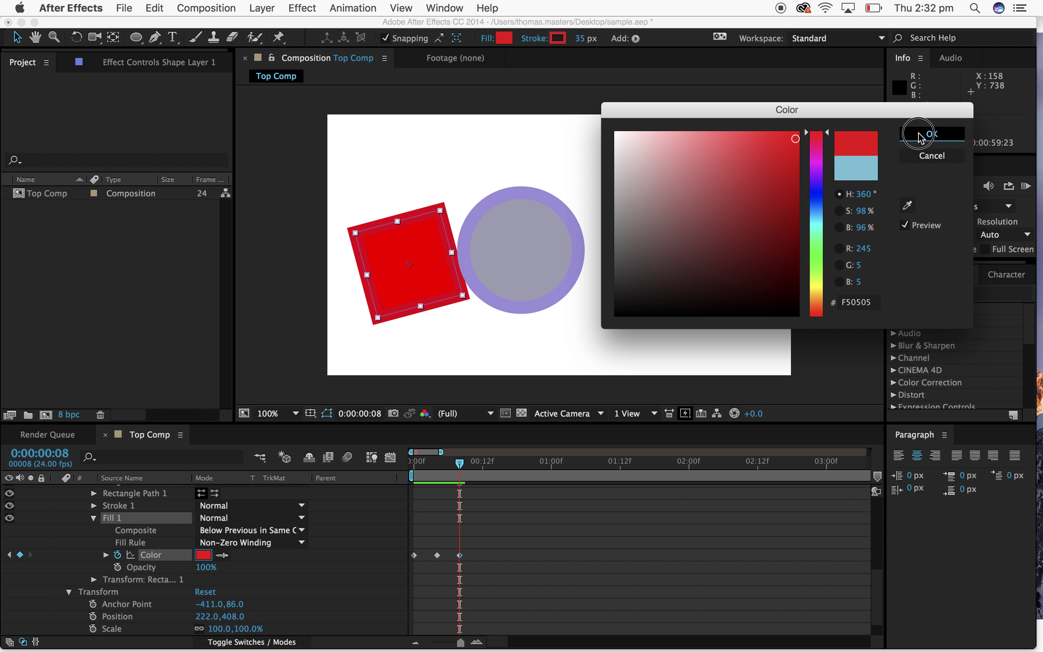
{"action": "left_click", "coordinate": [931, 134]}
{"action": "left_click_drag", "start_coordinate": [462, 464], "coordinate": [413, 464]}
{"action": "key", "text": "space"}
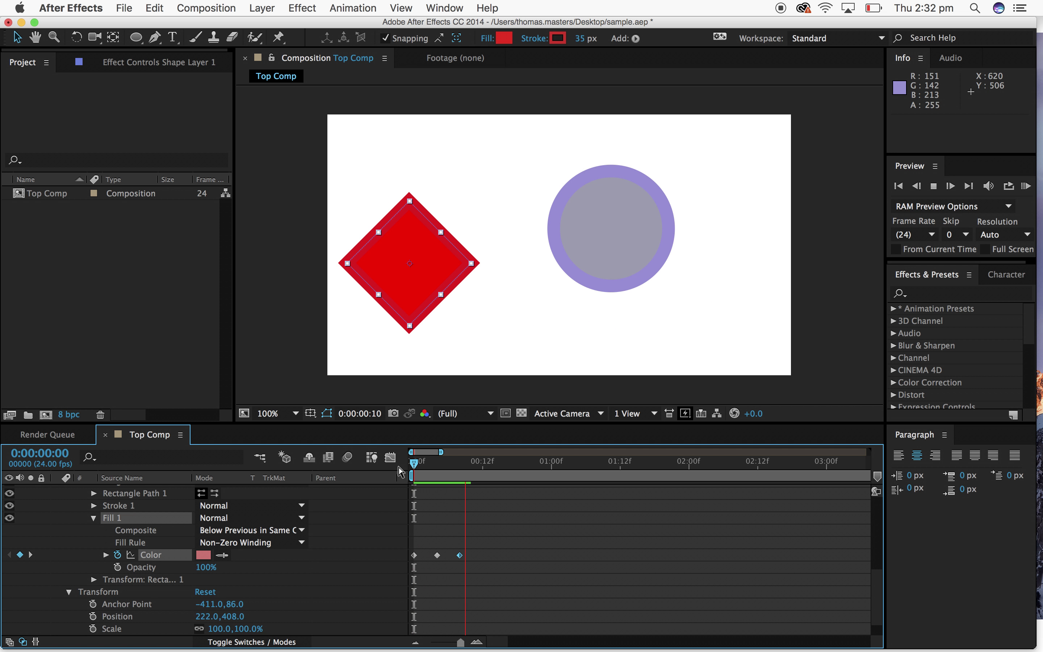
{"action": "key", "text": "space"}
{"action": "left_click_drag", "start_coordinate": [485, 464], "coordinate": [373, 466]}
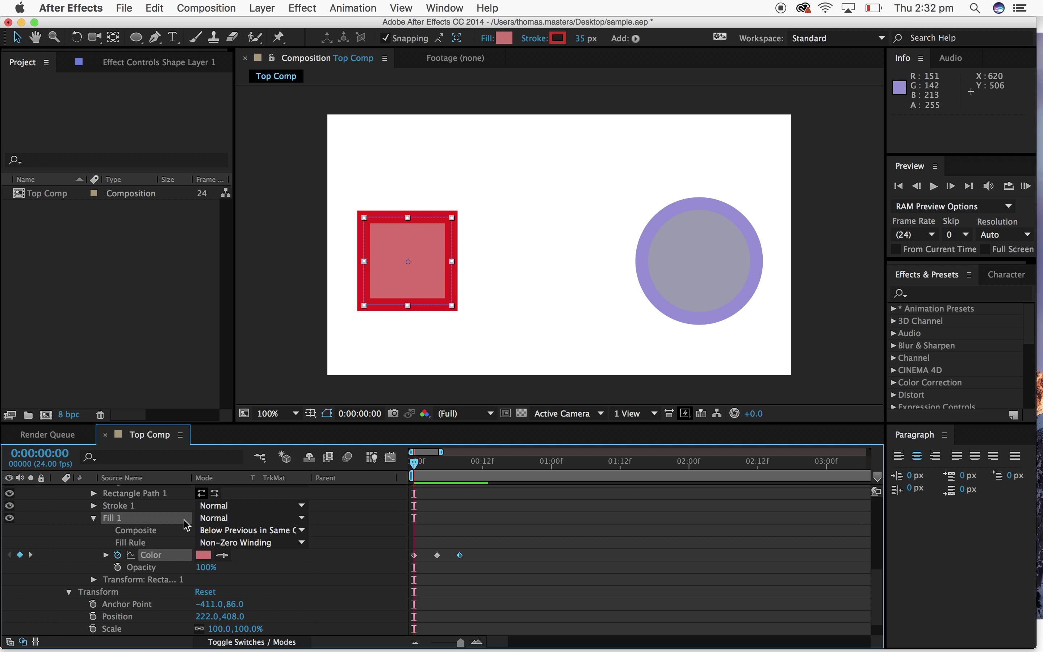
Keyframe the square's Stroke Width from 35 at frame 0 to 17 at frame 5, then 125 at frame 11.
{"action": "left_click", "coordinate": [94, 505]}
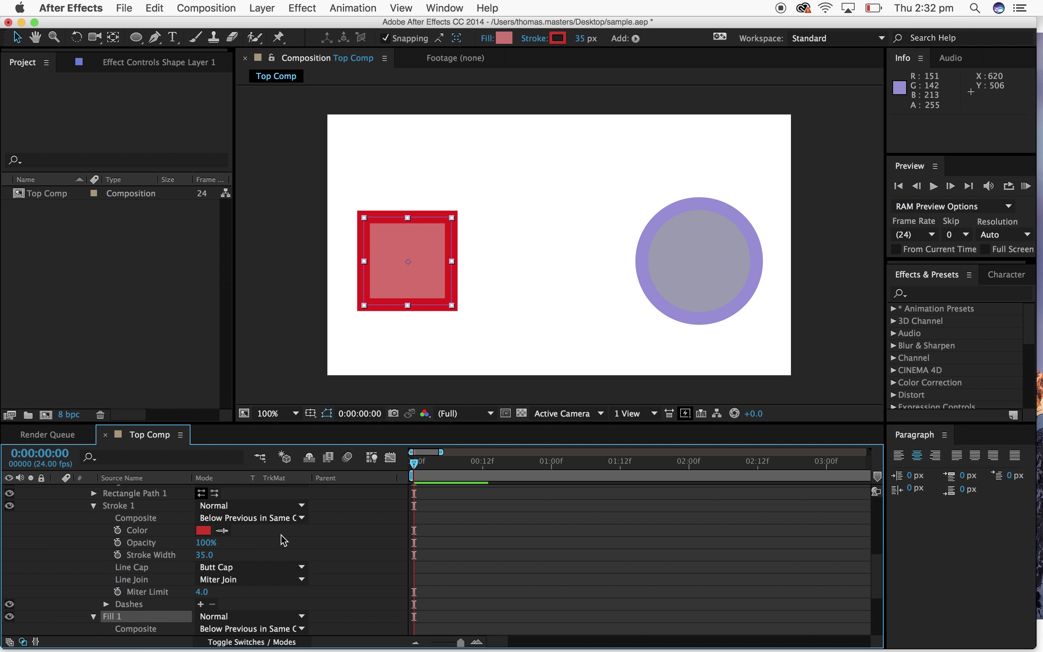
{"action": "left_click", "coordinate": [117, 555]}
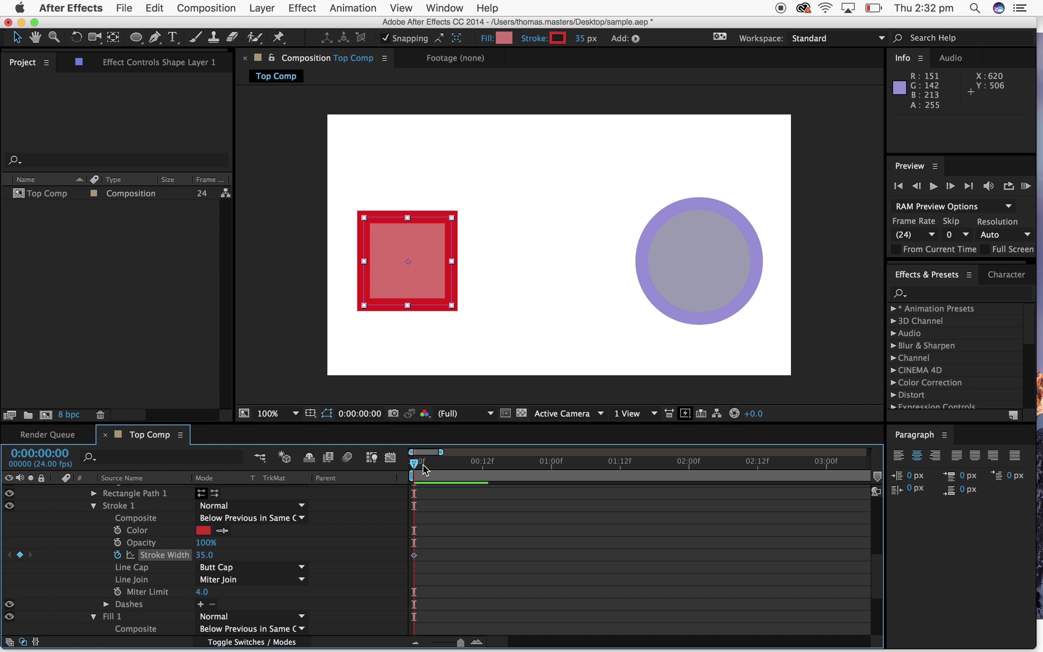
{"action": "left_click_drag", "start_coordinate": [428, 465], "coordinate": [443, 464]}
{"action": "left_click_drag", "start_coordinate": [206, 555], "coordinate": [186, 557]}
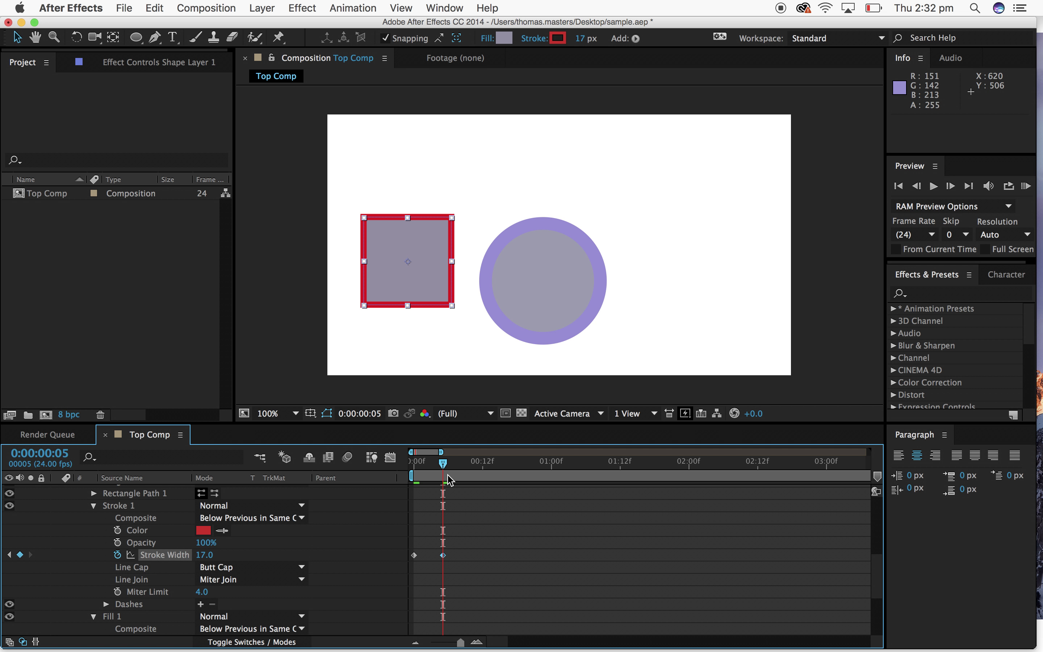
{"action": "left_click_drag", "start_coordinate": [444, 464], "coordinate": [478, 468]}
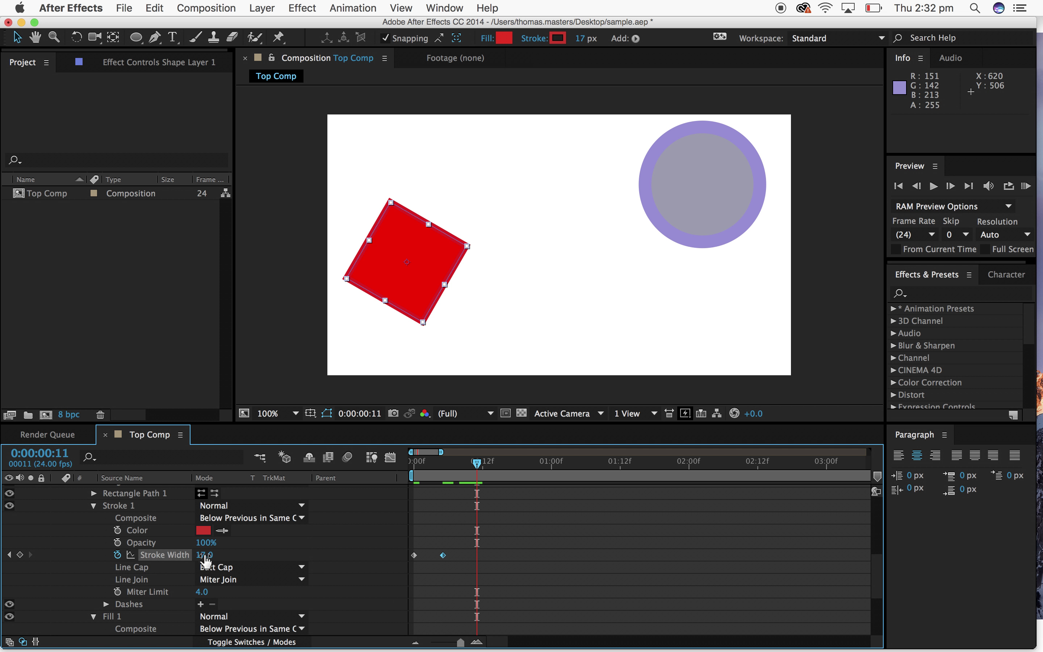
{"action": "left_click_drag", "start_coordinate": [205, 555], "coordinate": [279, 555]}
{"action": "left_click_drag", "start_coordinate": [477, 461], "coordinate": [425, 469]}
{"action": "key", "text": "space"}
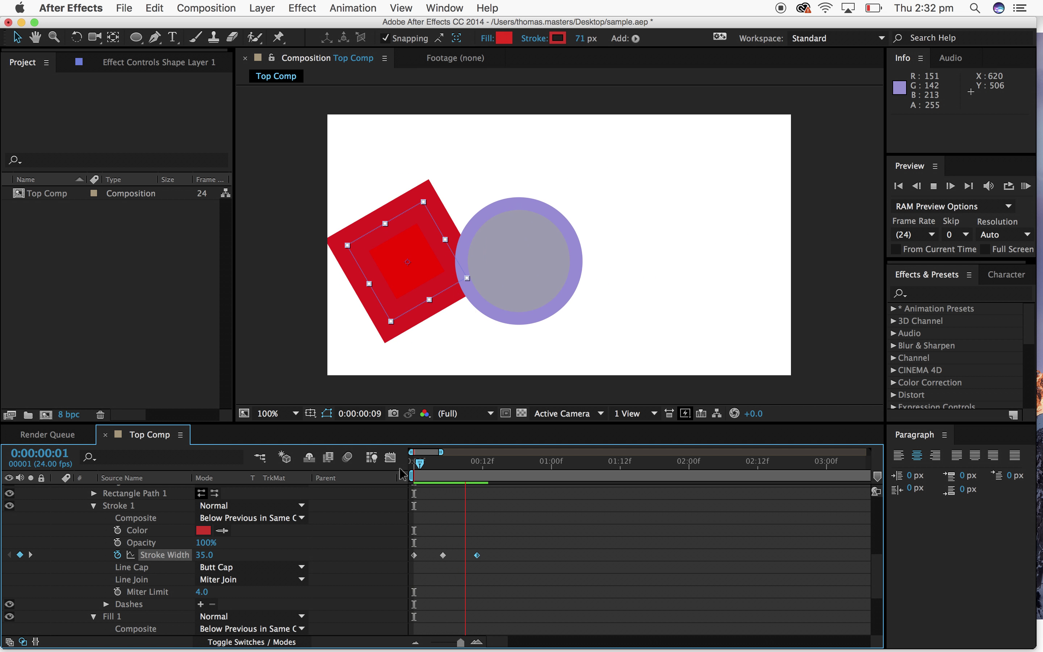
{"action": "key", "text": "space"}
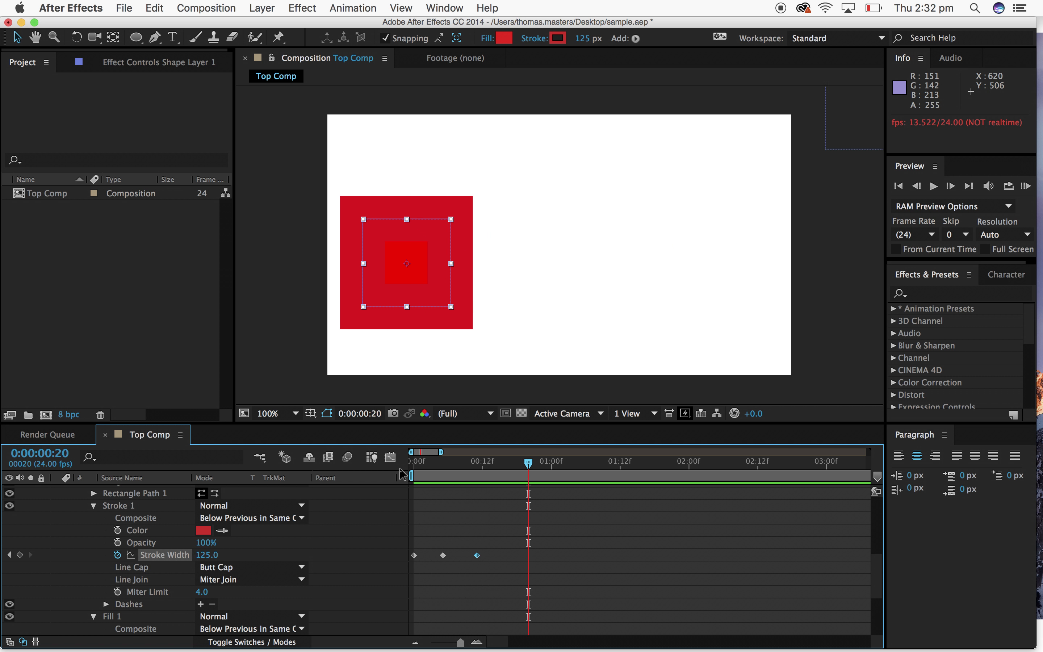
{"action": "left_click", "coordinate": [96, 504]}
{"action": "left_click", "coordinate": [95, 519]}
Collapse Shape Layer 1 and Shape Layer 2 in the timeline and return to frame 0.
{"action": "scroll", "coordinate": [86, 534], "scroll_direction": "up", "scroll_amount": 1}
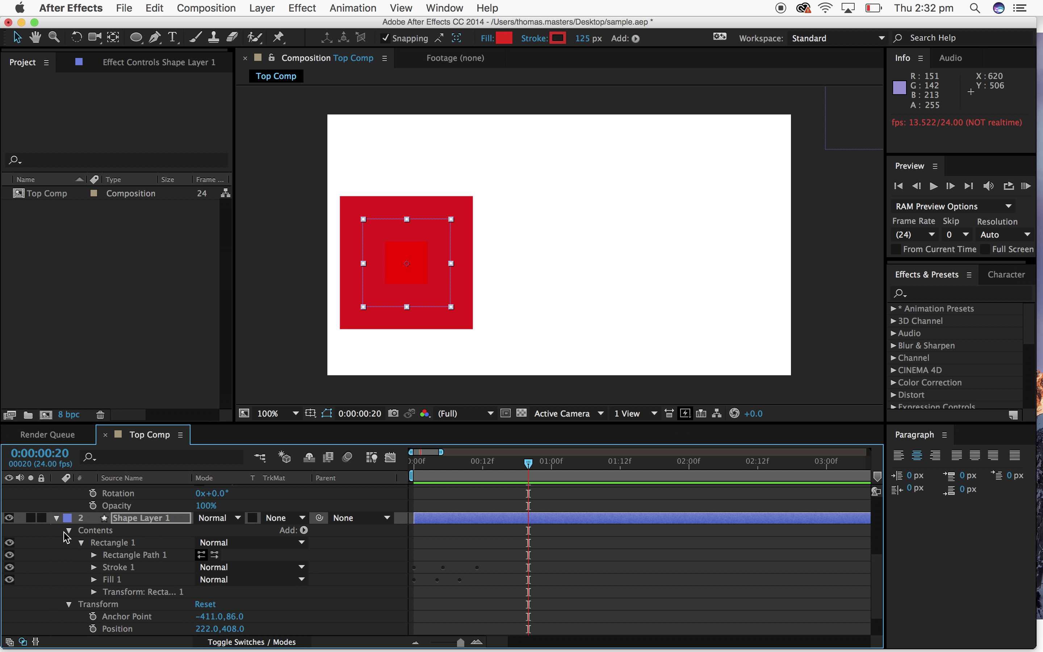
{"action": "left_click", "coordinate": [56, 518]}
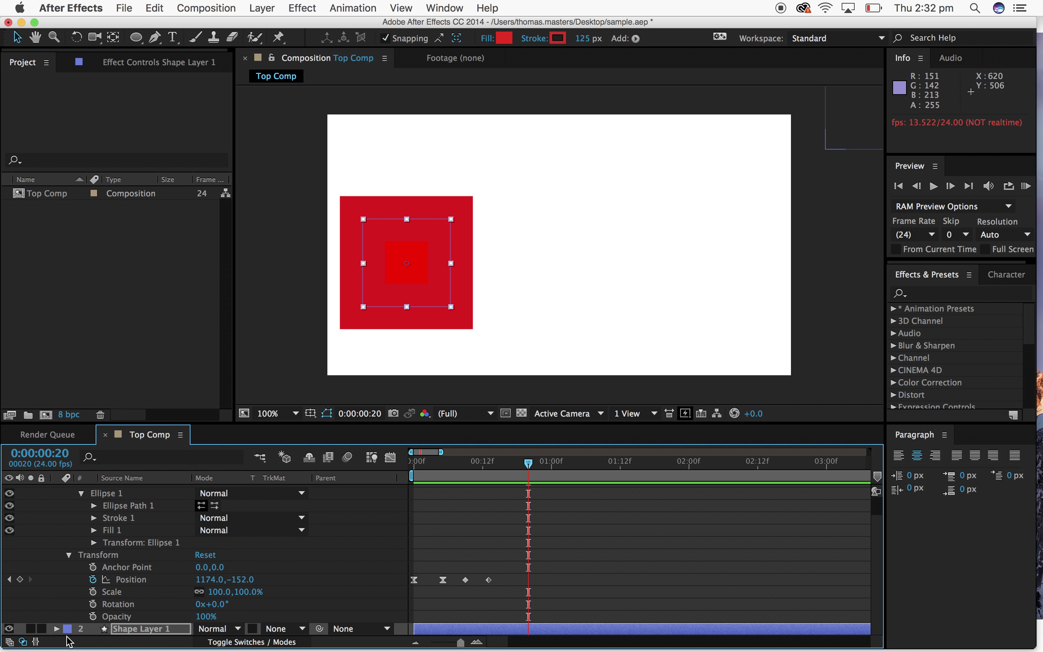
{"action": "scroll", "coordinate": [107, 590], "scroll_direction": "up", "scroll_amount": 1}
{"action": "left_click", "coordinate": [133, 493]}
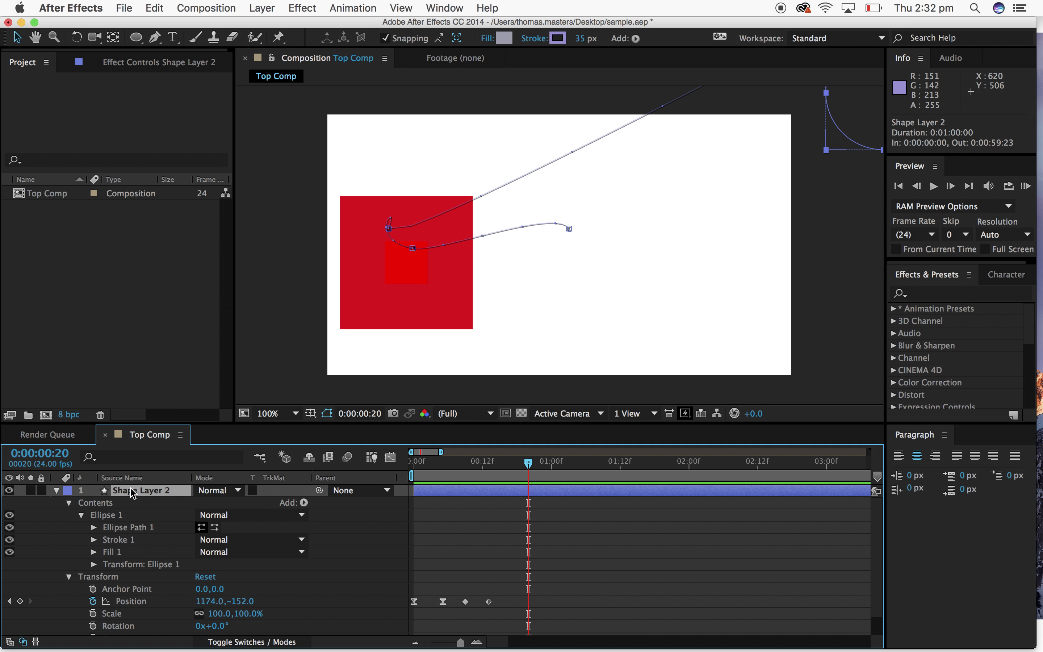
{"action": "key", "text": "super+grave"}
{"action": "left_click", "coordinate": [202, 552]}
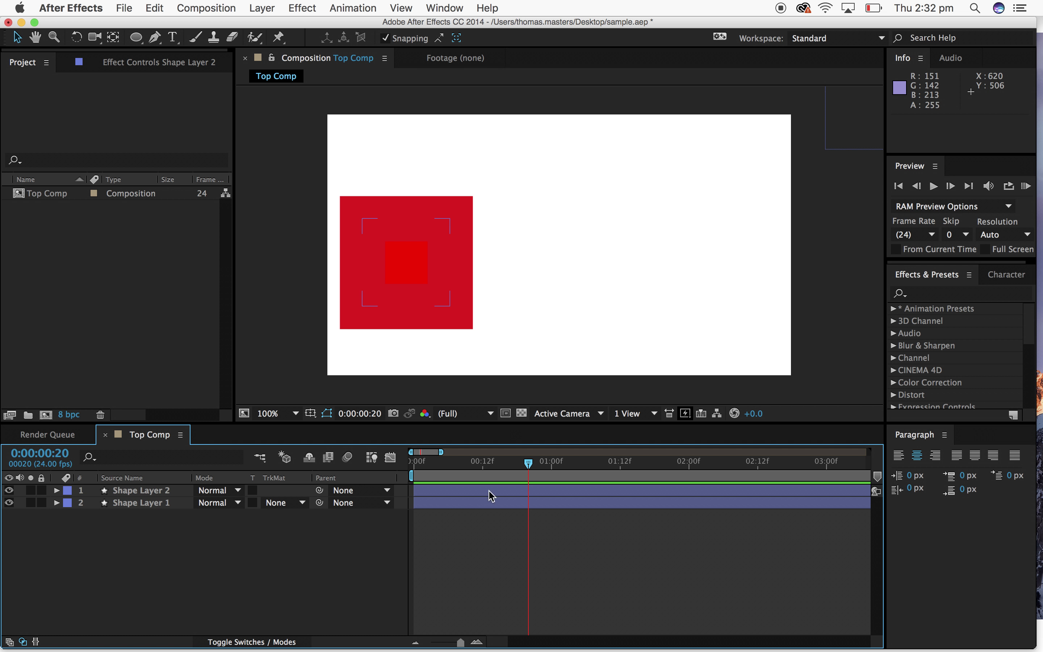
{"action": "left_click_drag", "start_coordinate": [528, 466], "coordinate": [413, 465]}
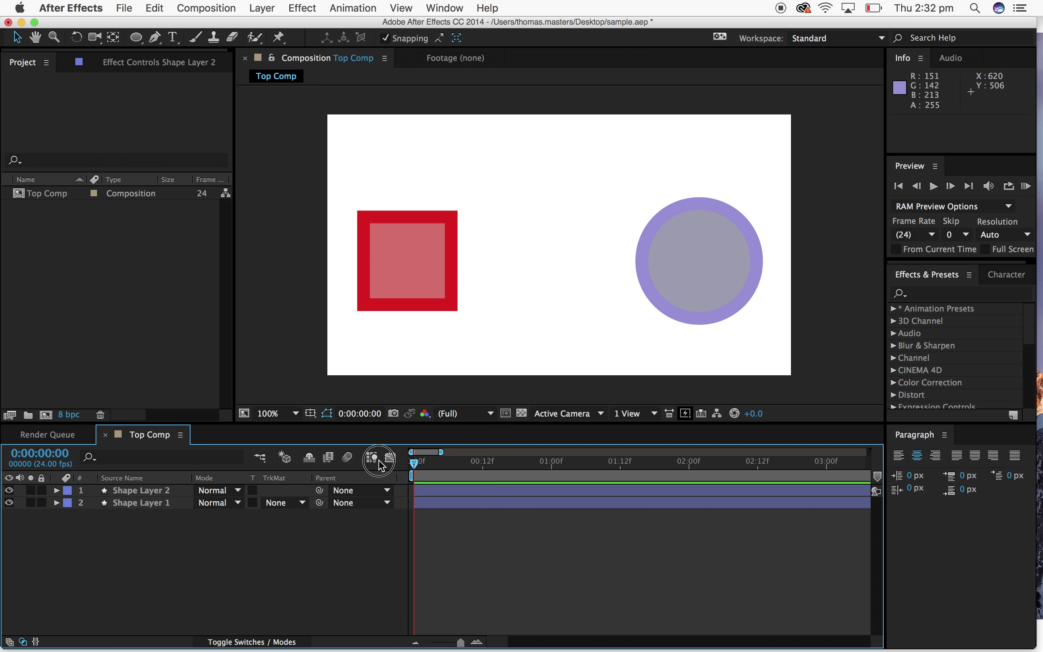